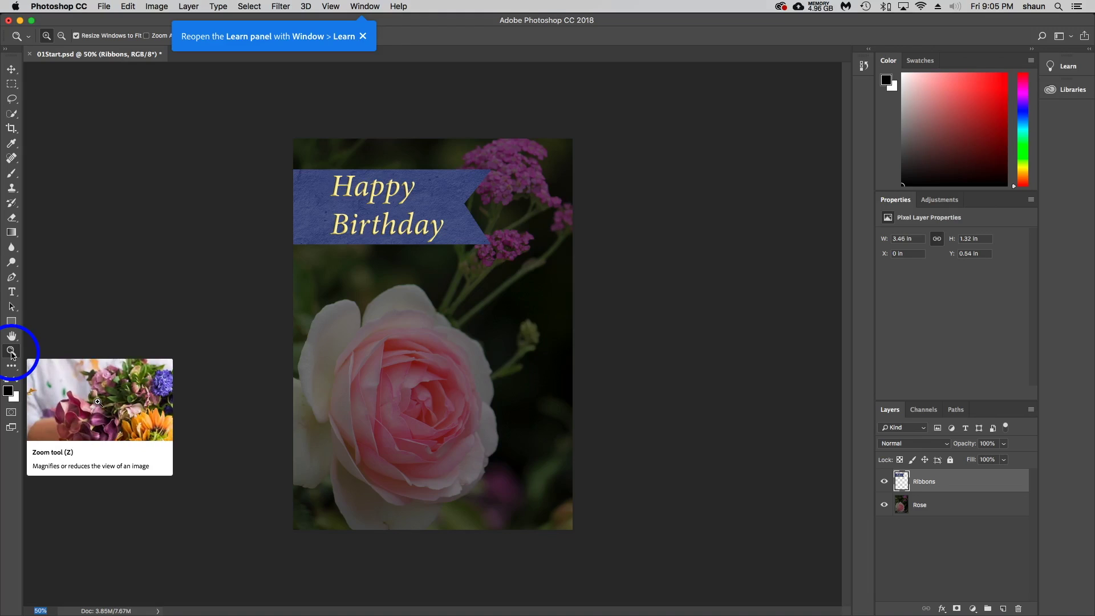
Zoom in on the rose and back out with the Zoom tool, and dismiss the Learn panel notice
click(11, 352)
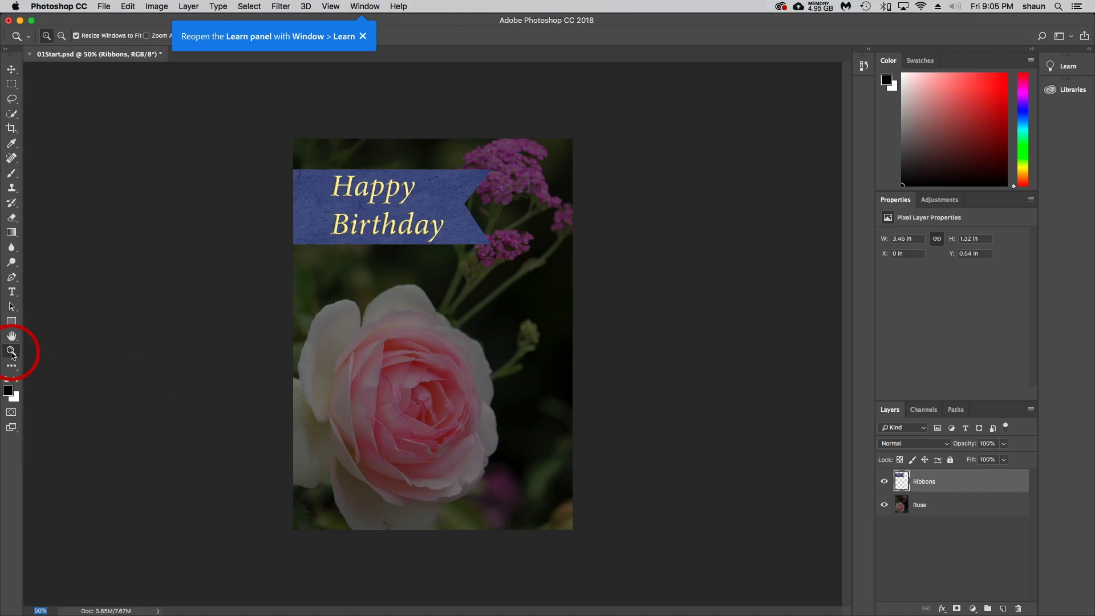
click(486, 368)
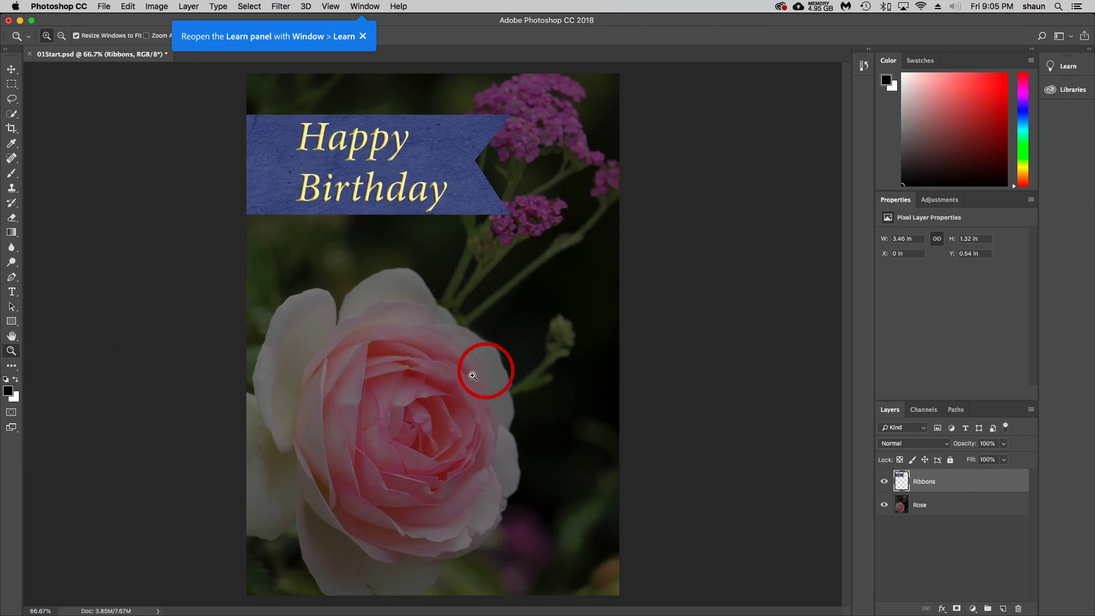
alt+click(447, 390)
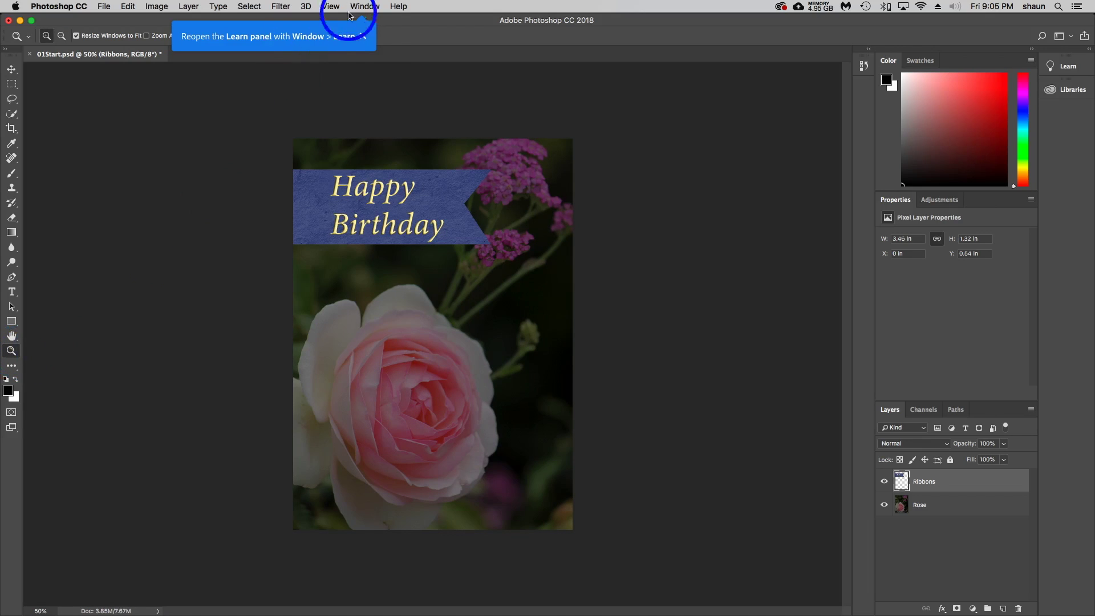
click(364, 36)
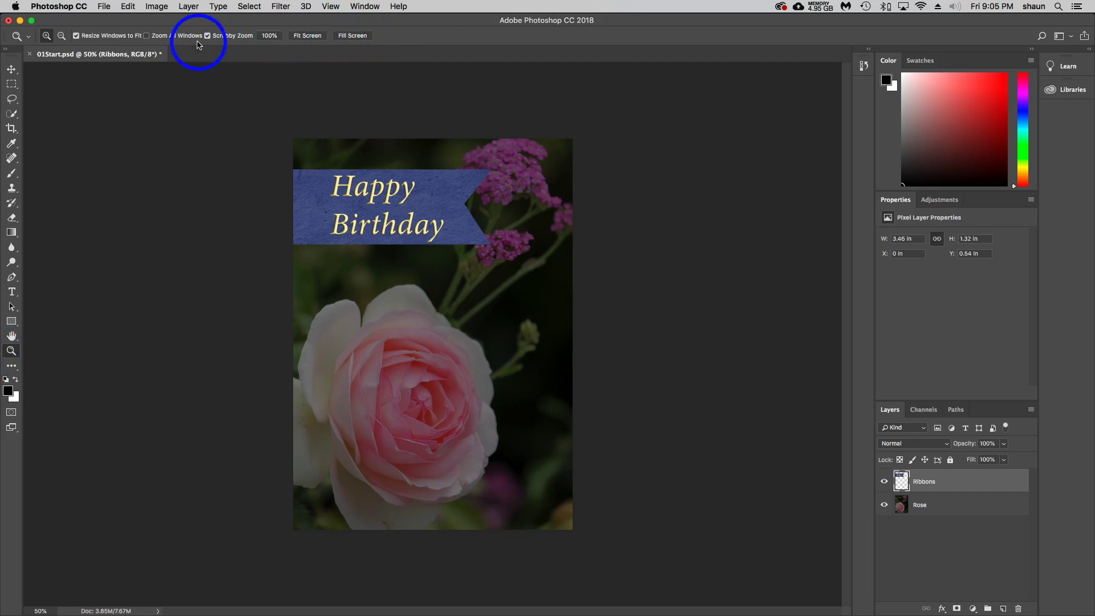
Magnify and reduce the view of the card using the Zoom tool's Scrubby Zoom option
click(207, 36)
drag(363, 362, 393, 367)
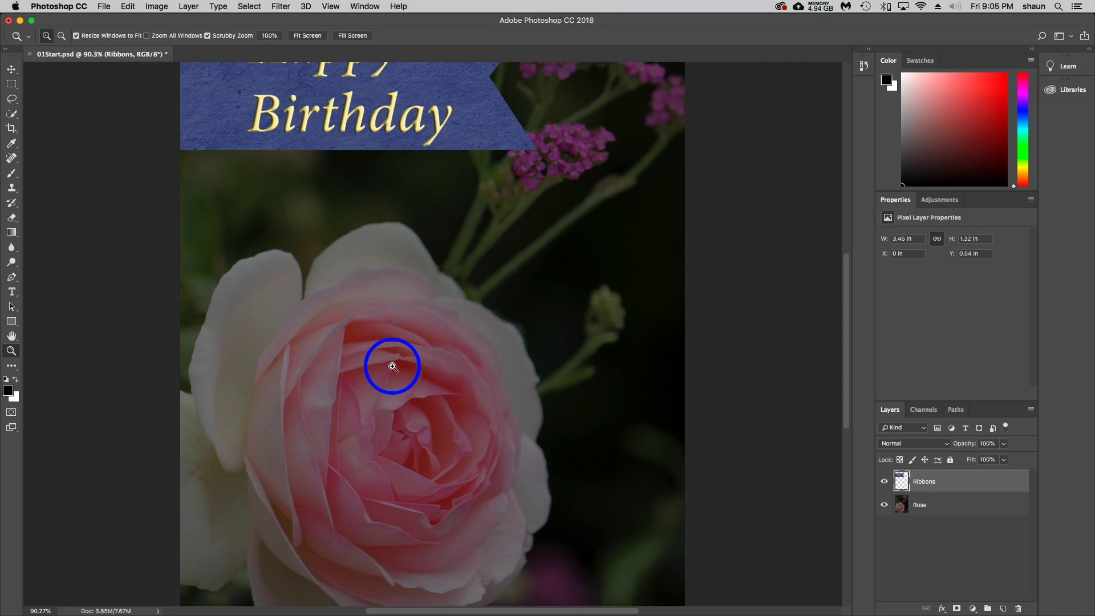
mouse_move(327, 325)
mouse_down()
mouse_move(427, 384)
mouse_move(307, 292)
mouse_move(320, 308)
mouse_up()
Turn off Scrubby Zoom and magnify the centre of the rose by framing it with the Zoom tool
click(207, 35)
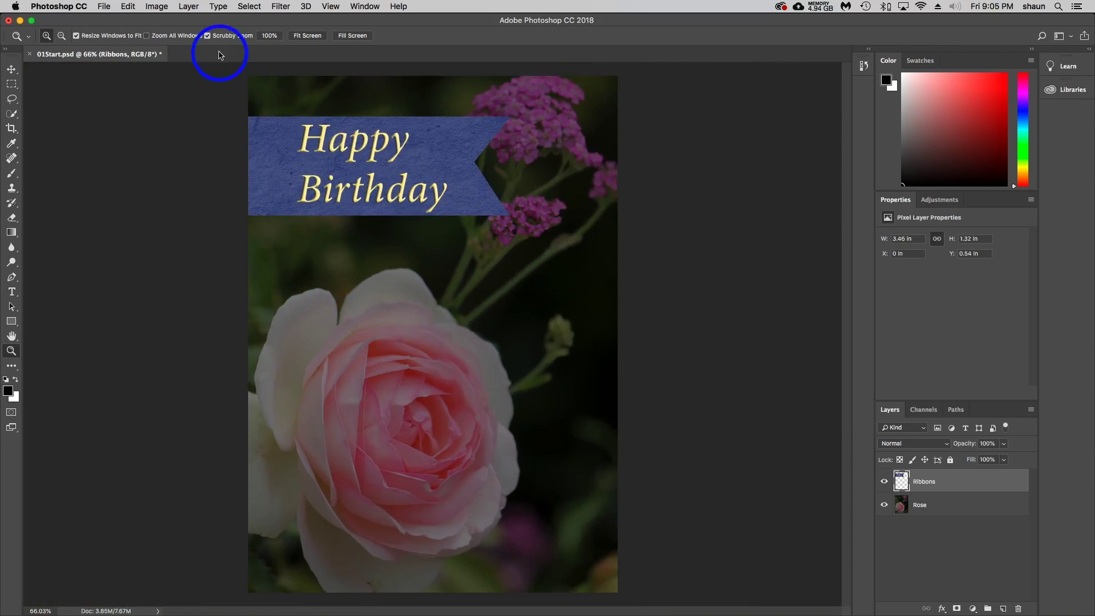
click(350, 327)
drag(356, 345, 497, 455)
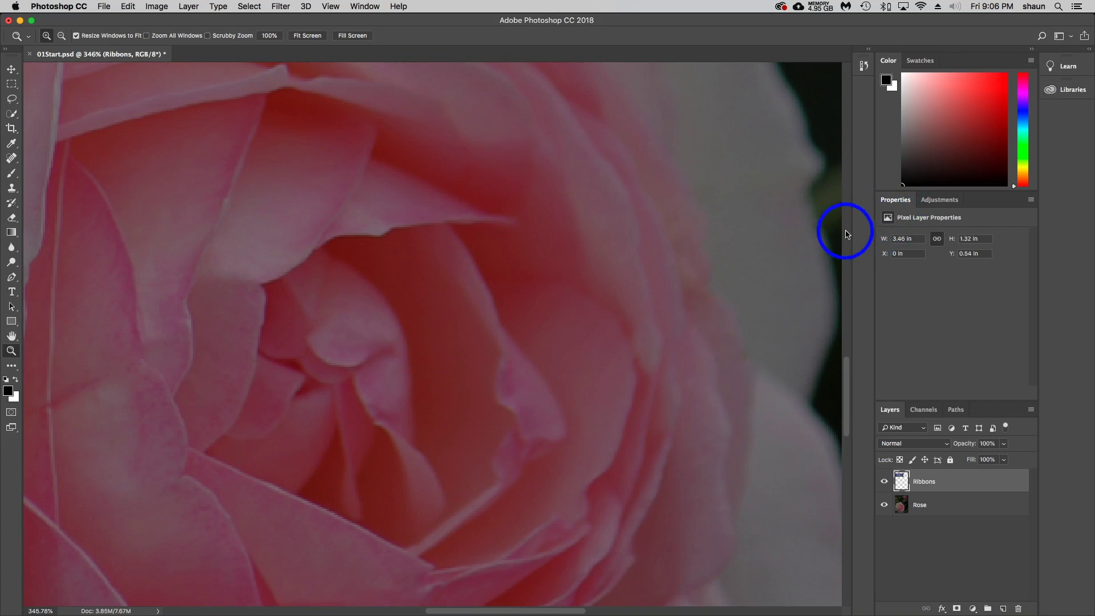
Show the Navigator and use it to look around the magnified rose, finishing with the whole card fitted on screen
click(864, 65)
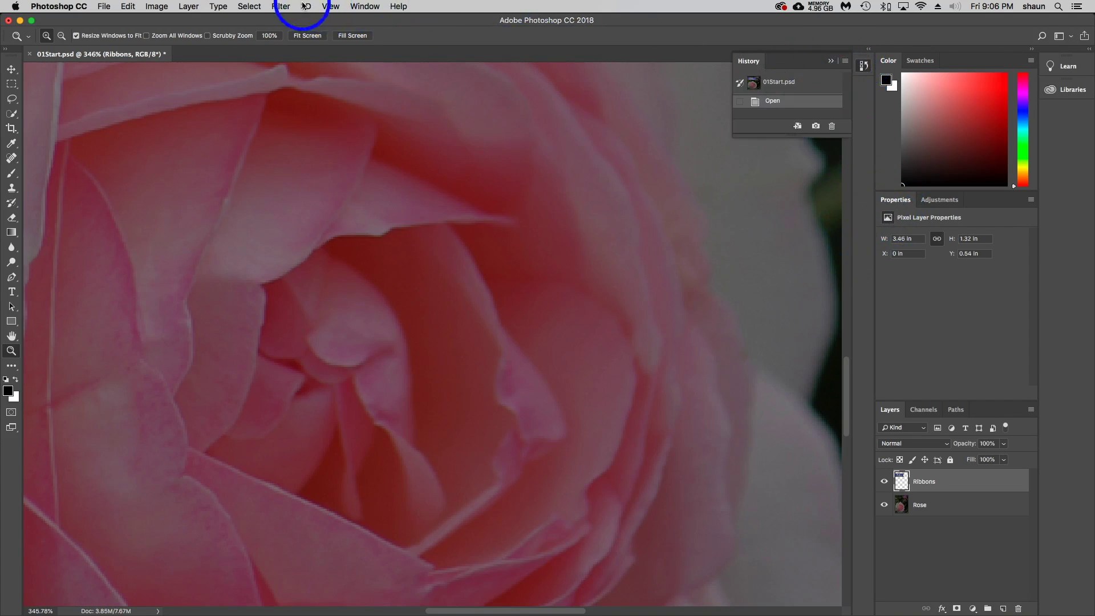
click(364, 6)
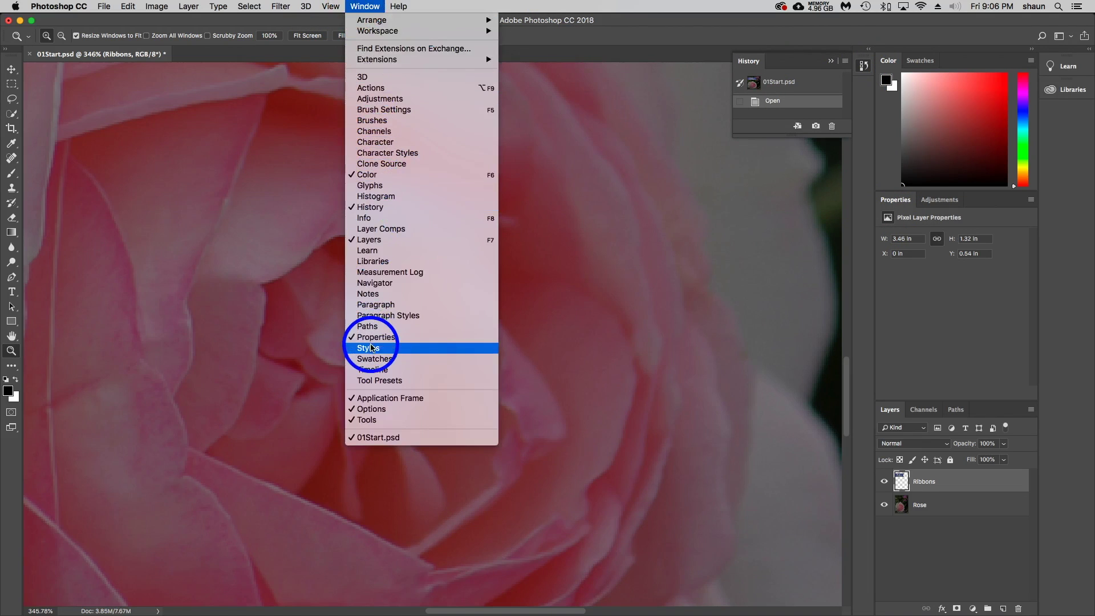
click(369, 283)
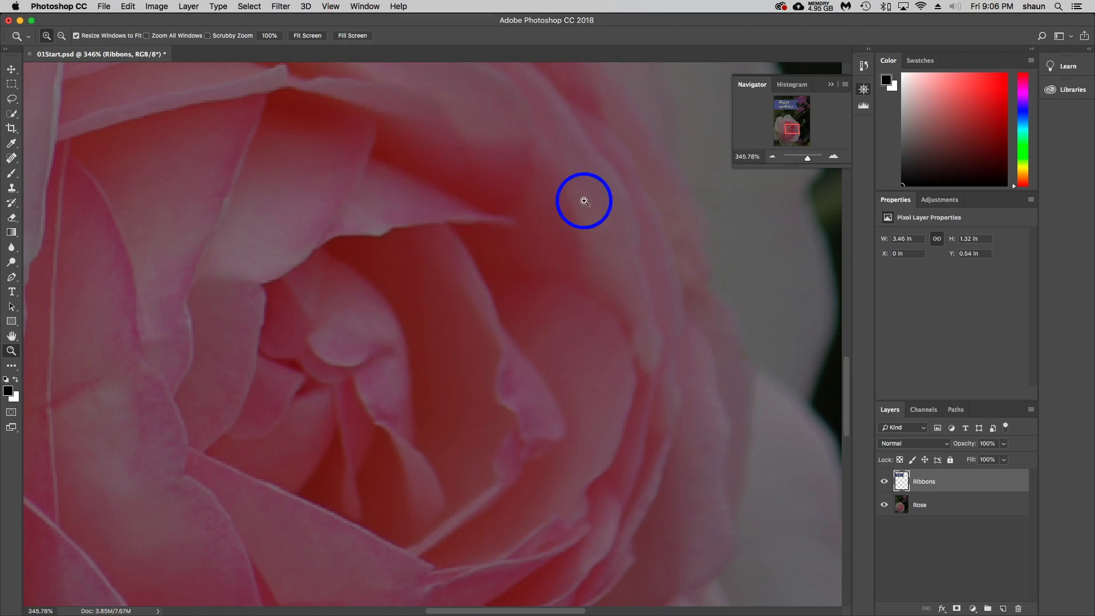
drag(786, 127, 804, 161)
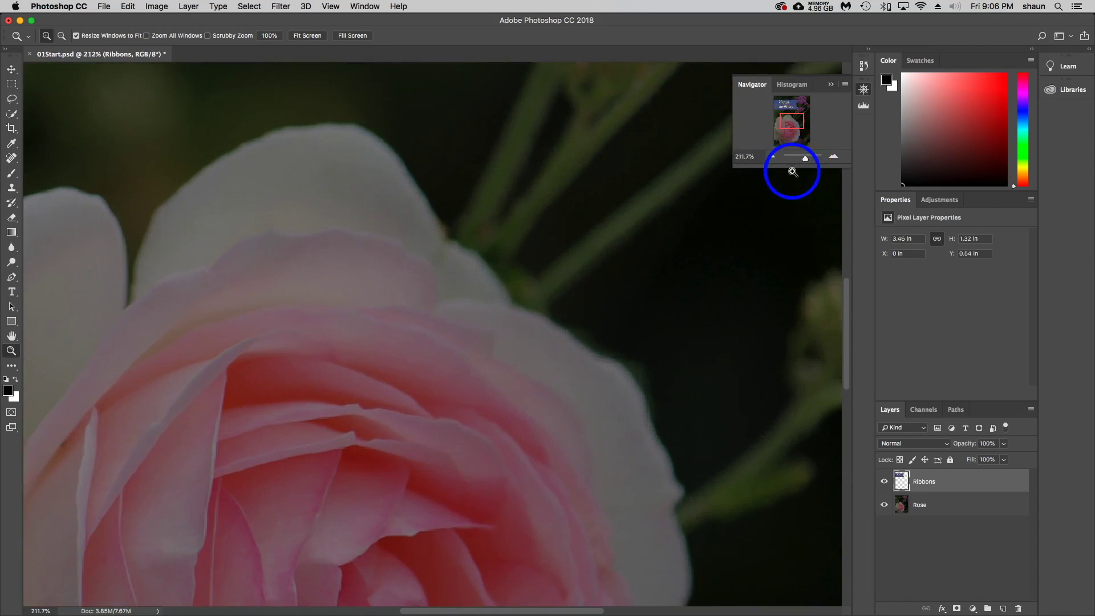
key(super+0)
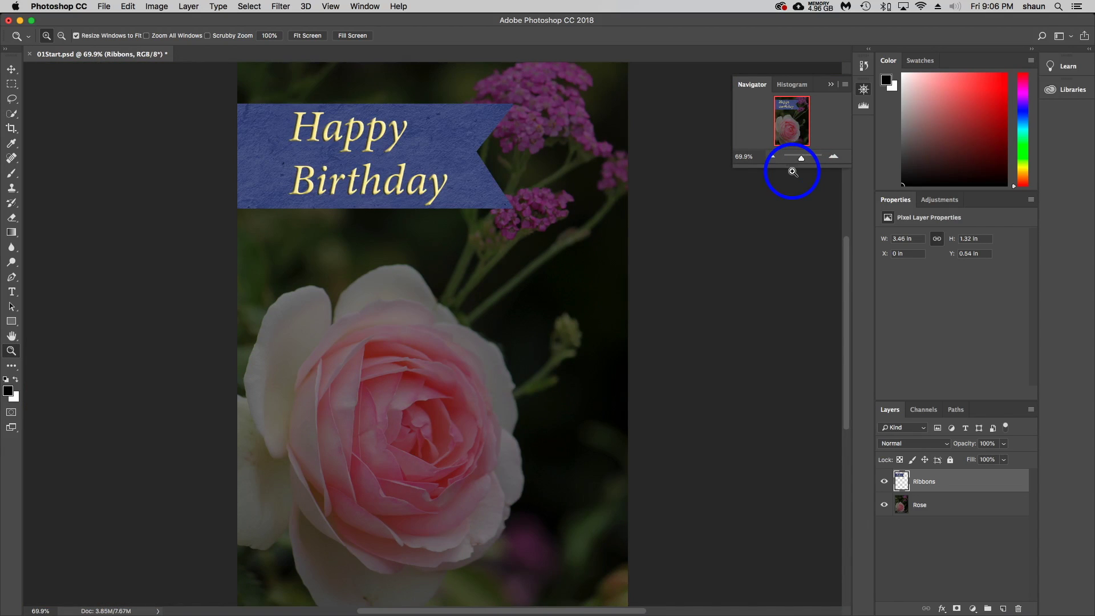
Add a Brightness/Contrast adjustment above the Rose layer with brightness 98 and contrast 18
click(926, 505)
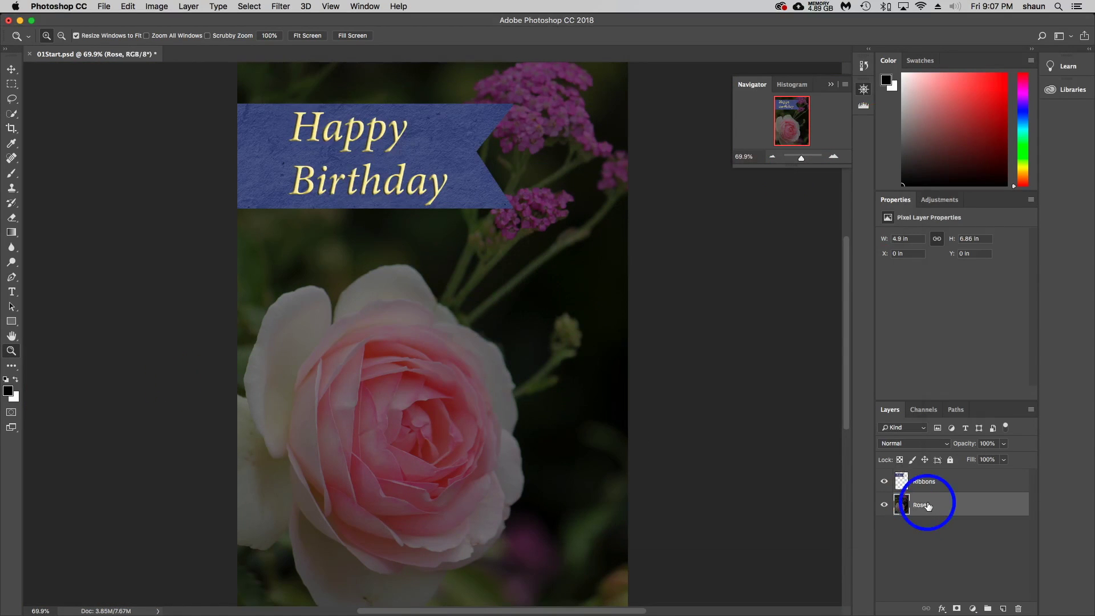
click(938, 199)
click(907, 225)
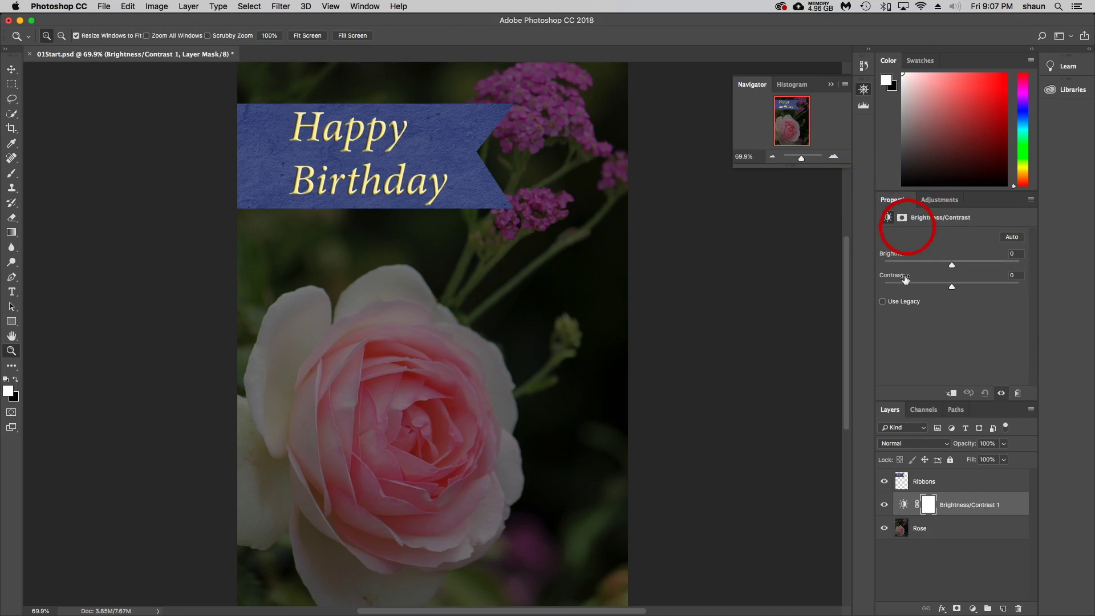
click(1005, 257)
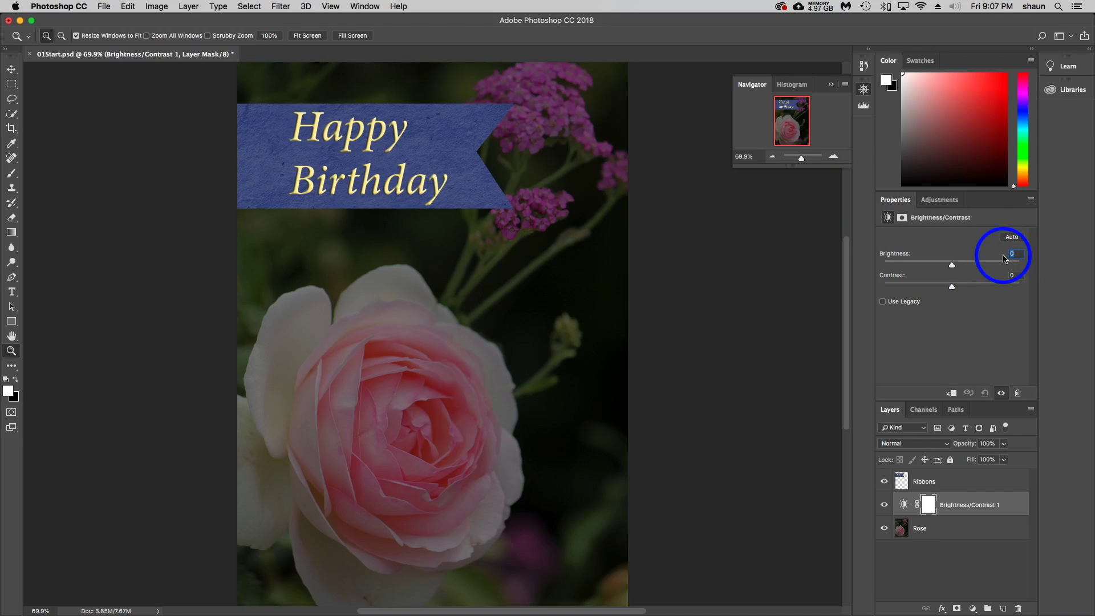
text(98)
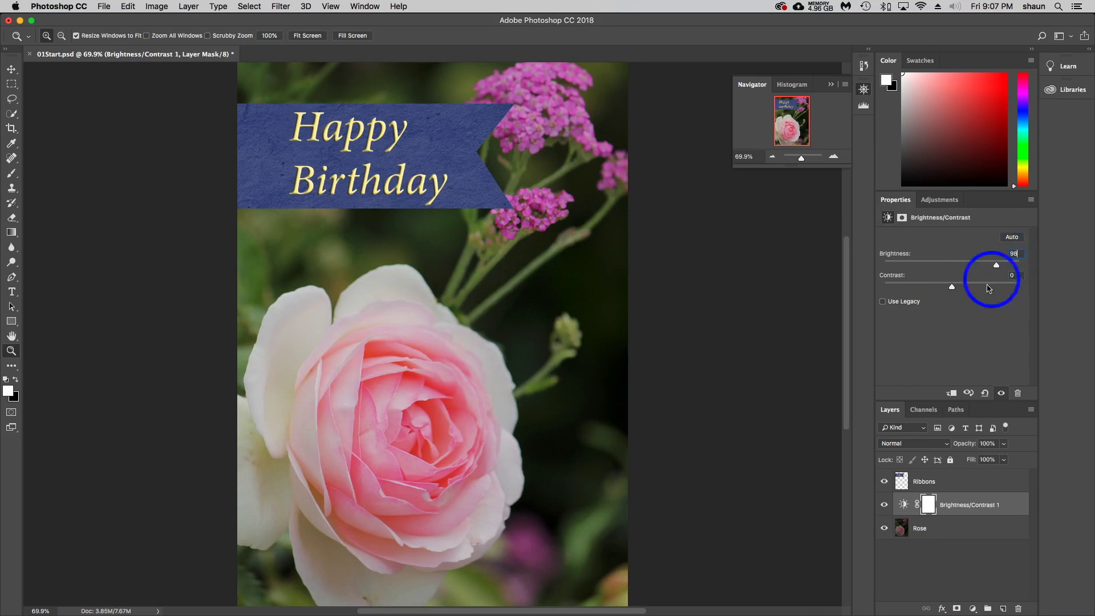
click(1002, 277)
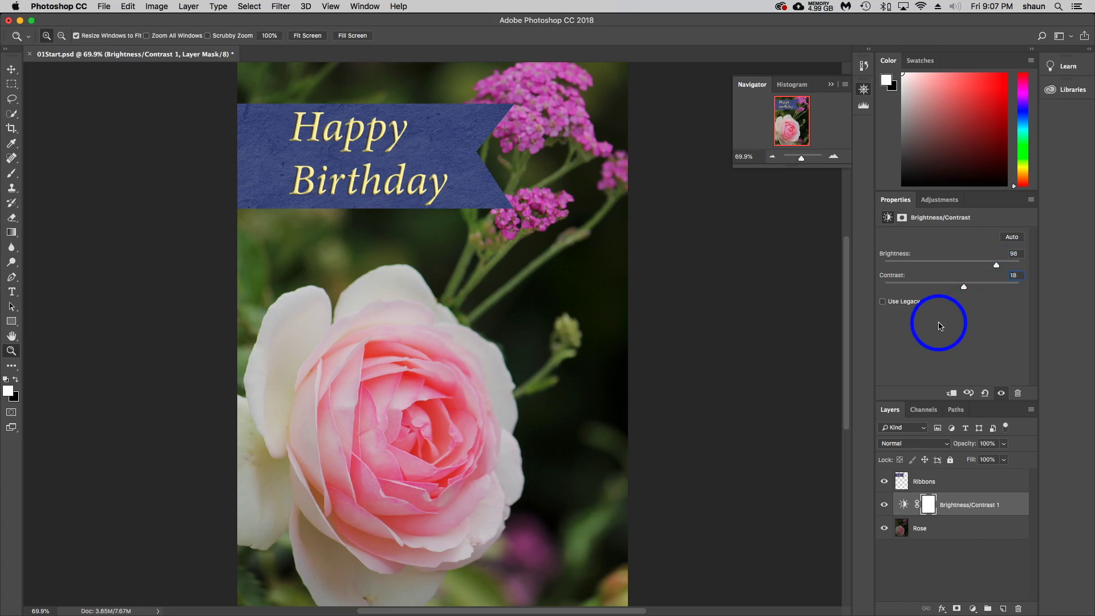
Hide and reshow the Ribbons layer to check the banner, and select that layer
click(883, 482)
click(883, 482)
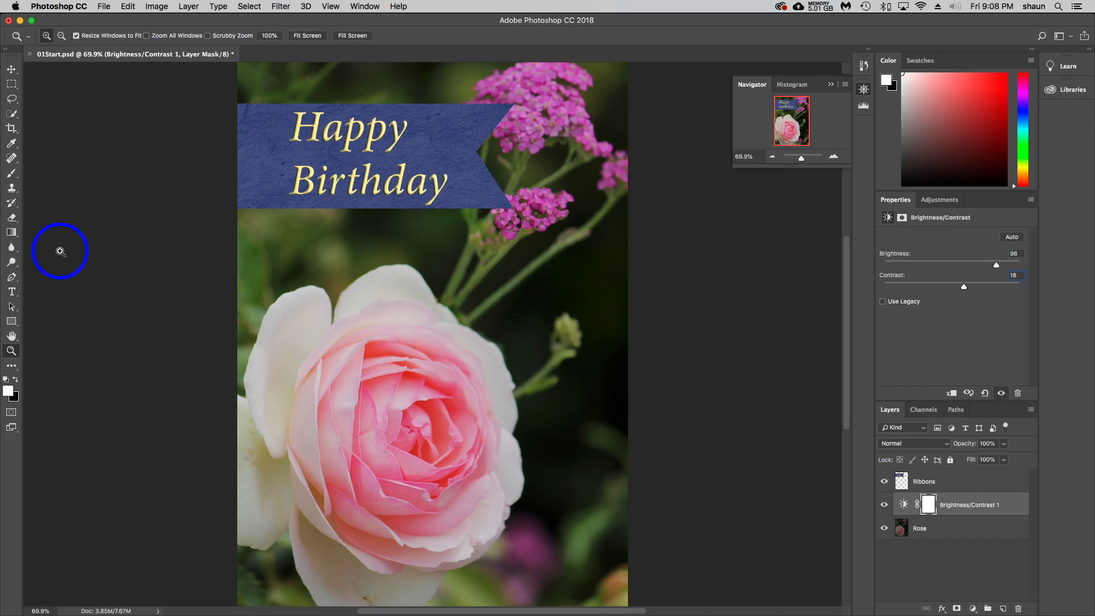
click(963, 480)
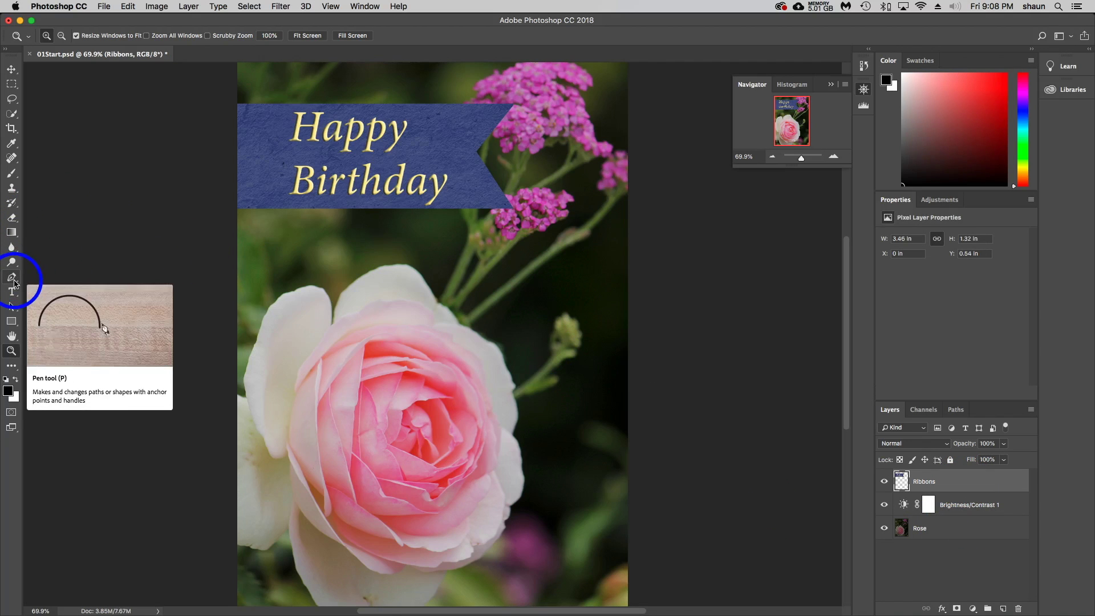
Sample the banner's blue as the foreground colour with the Eyedropper, using a 3 by 3 Average sample size
click(14, 145)
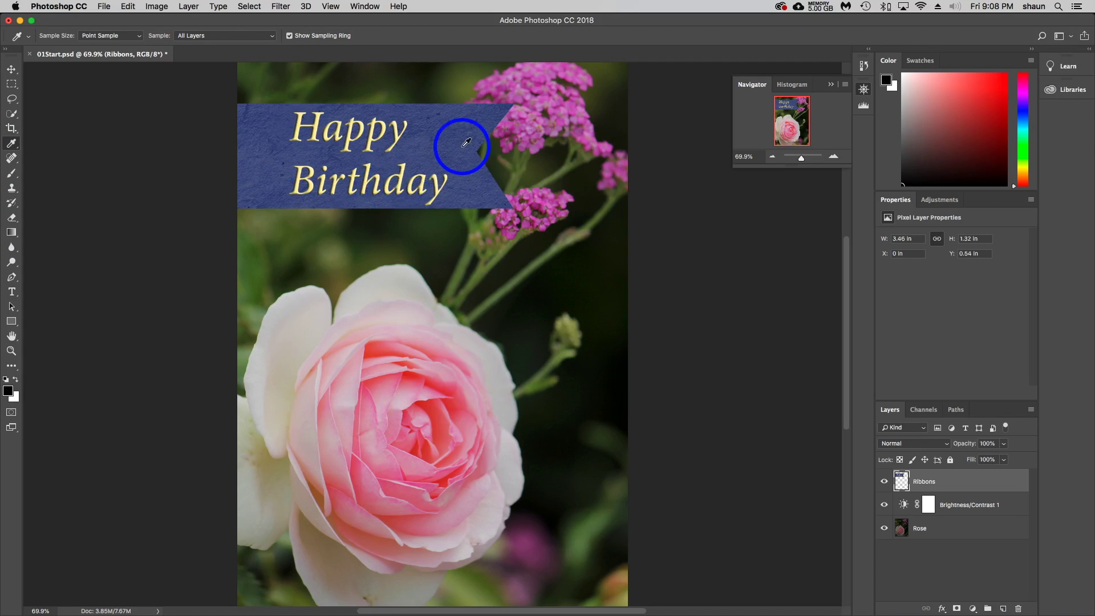
drag(466, 143, 146, 368)
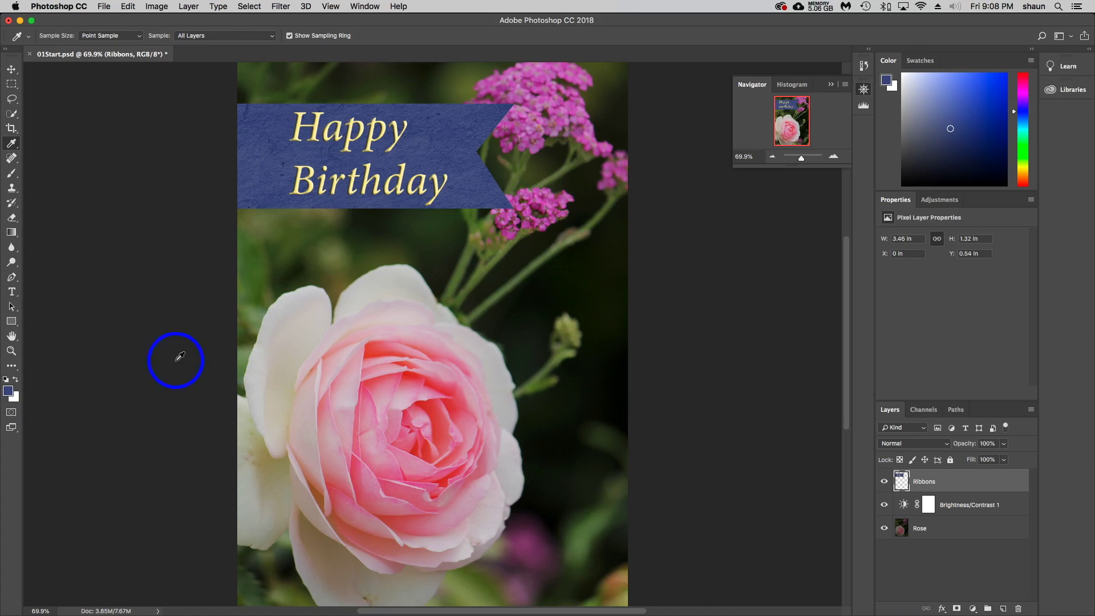
drag(182, 356, 135, 19)
click(111, 35)
click(105, 47)
mouse_move(262, 201)
mouse_down()
mouse_move(282, 147)
mouse_move(249, 227)
mouse_up()
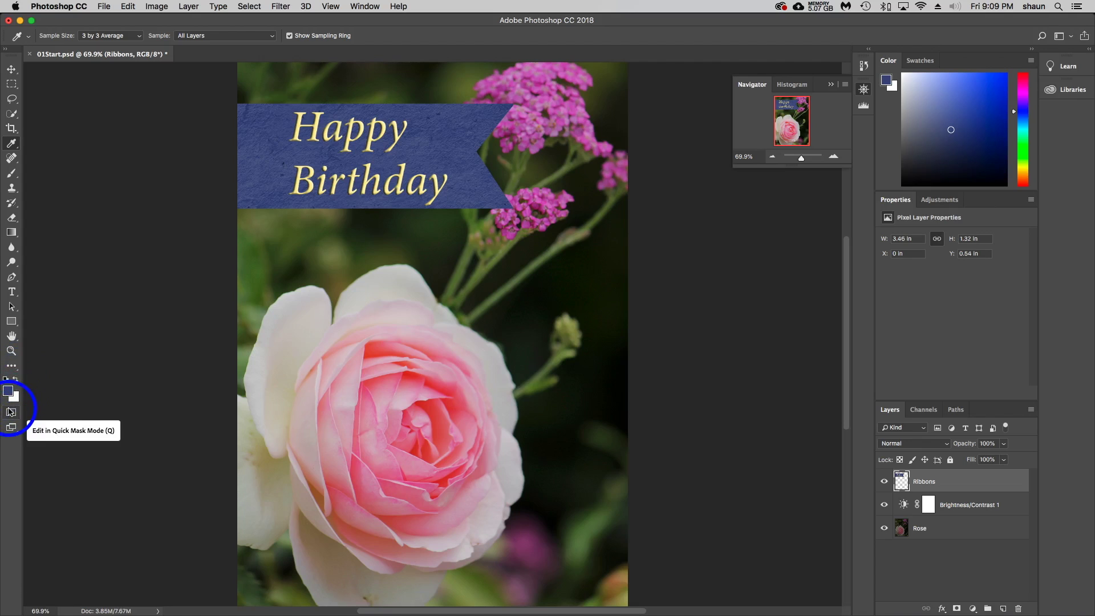
Swap the foreground and background colours and sample the yellow of the "Happy Birthday" lettering as the foreground colour
scroll(191, 244, left, 5)
key(x)
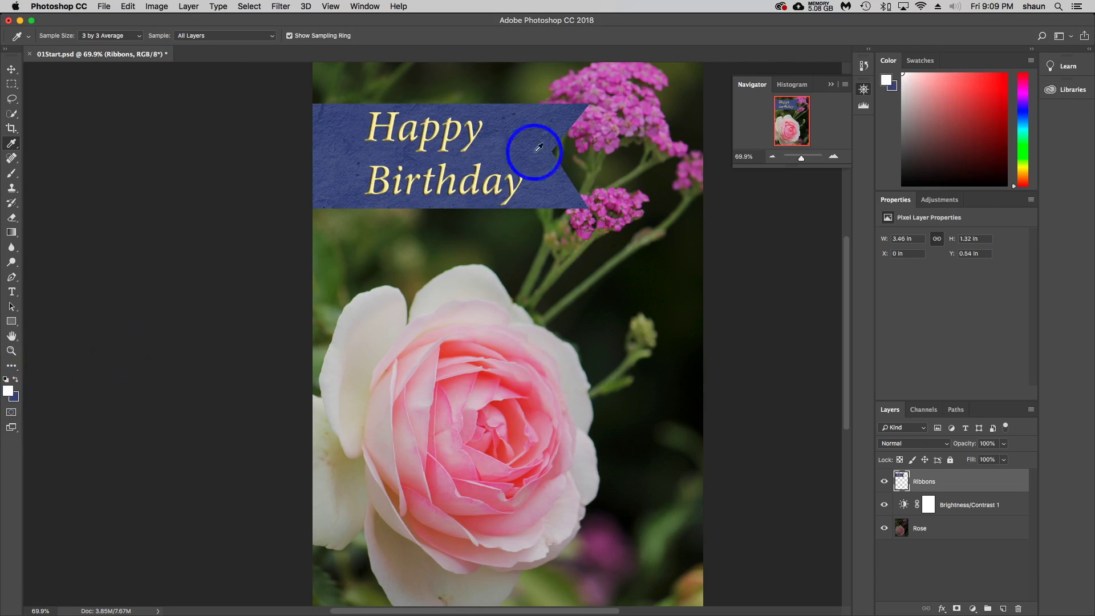
click(455, 177)
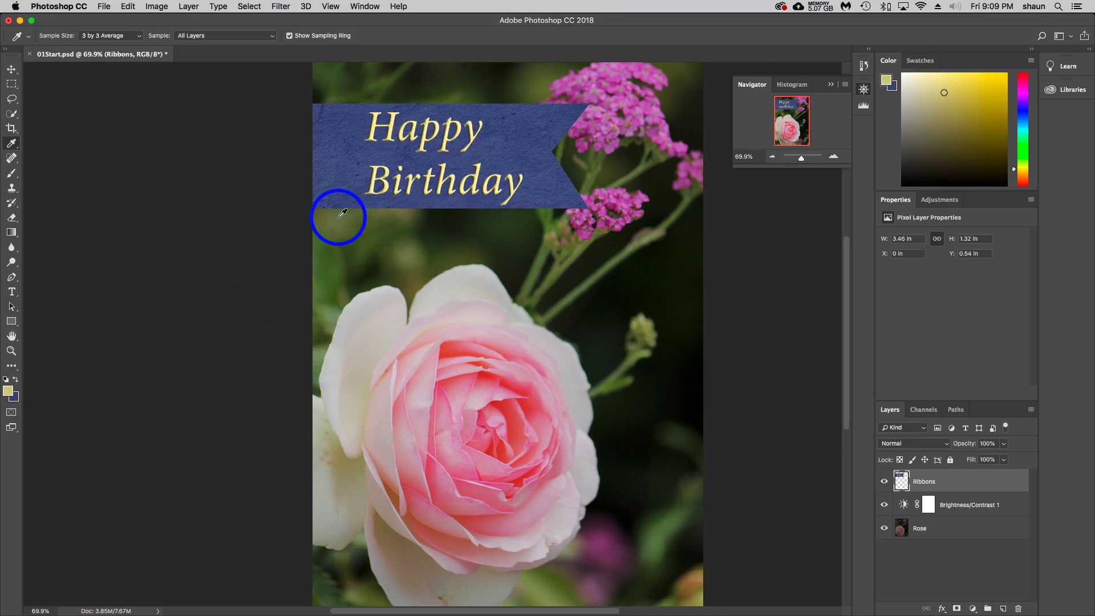
Set the Type tool's font to Big Caslon
click(12, 291)
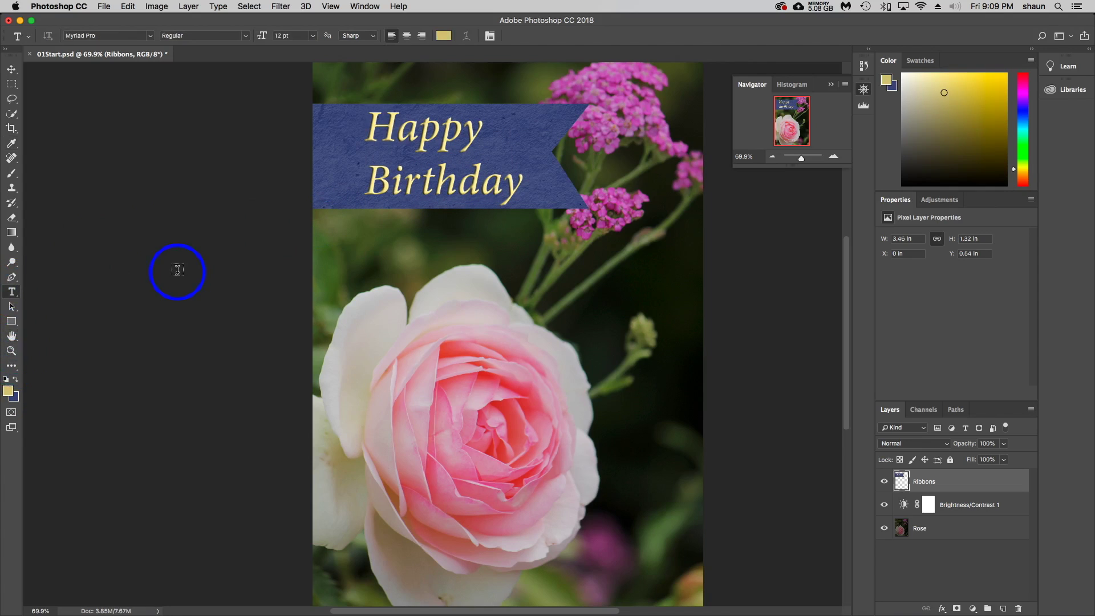
click(114, 36)
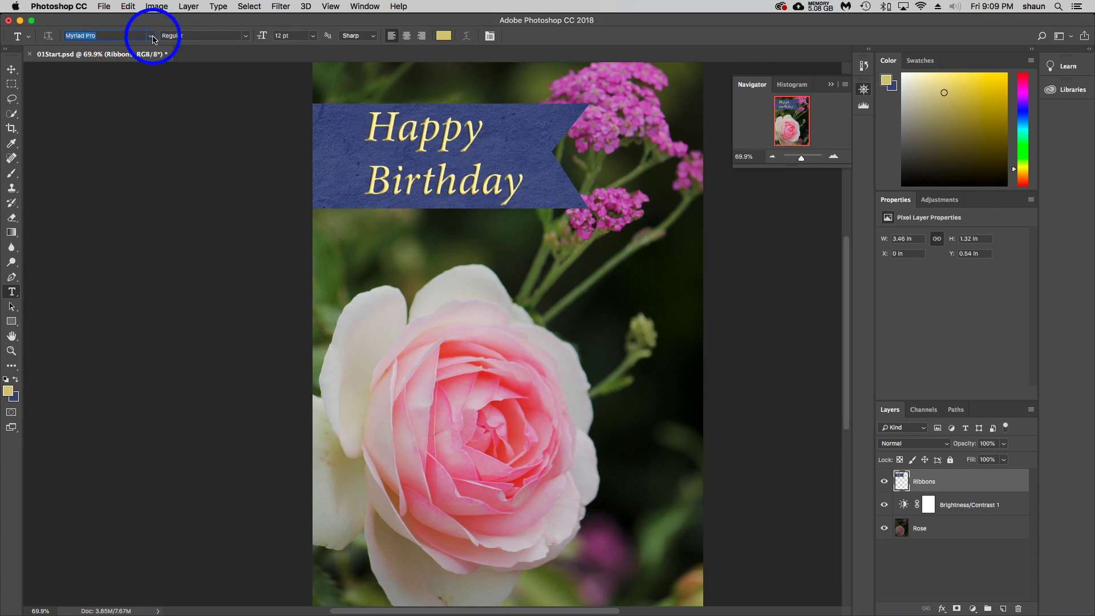
click(84, 36)
text(Caslon)
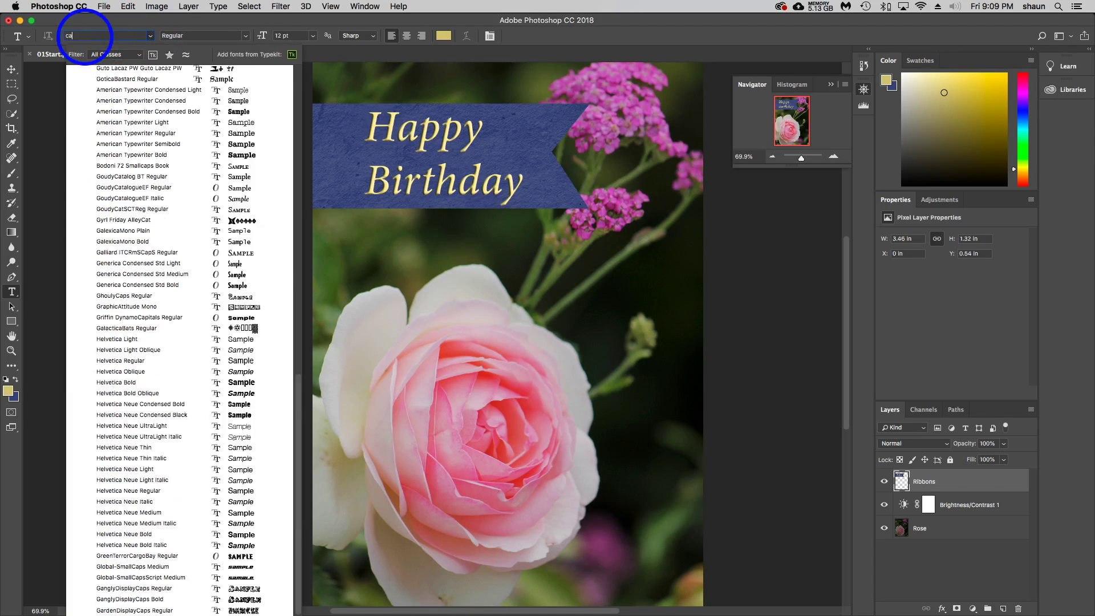
key(Return)
Draw a text box over the centre of the rose containing the word "Mom" at 67 pt
drag(413, 406, 648, 474)
text(Mom)
key(super+a)
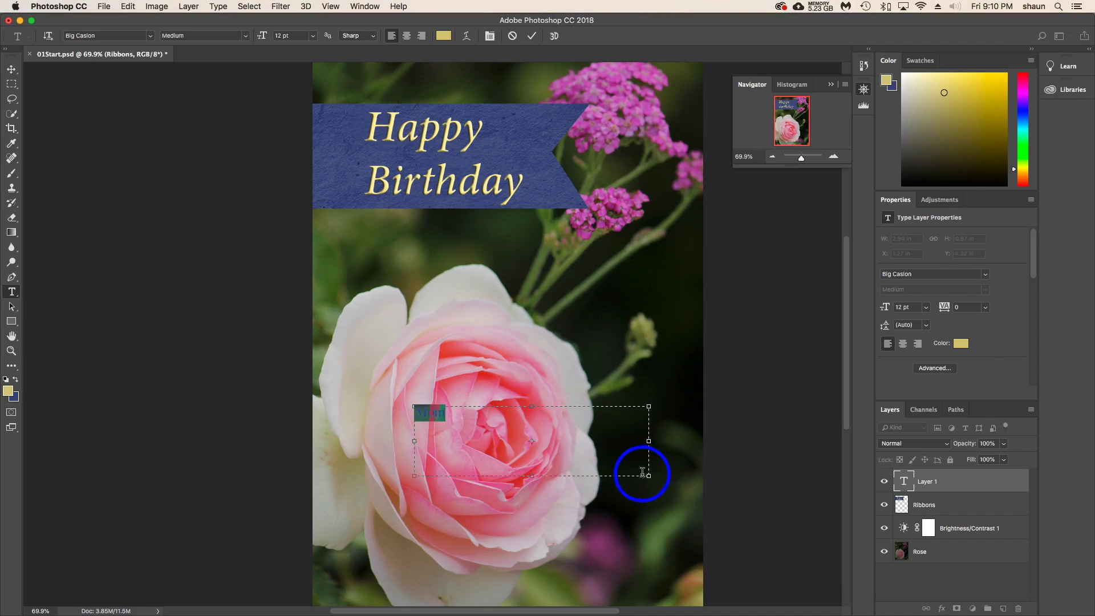
drag(261, 35, 288, 35)
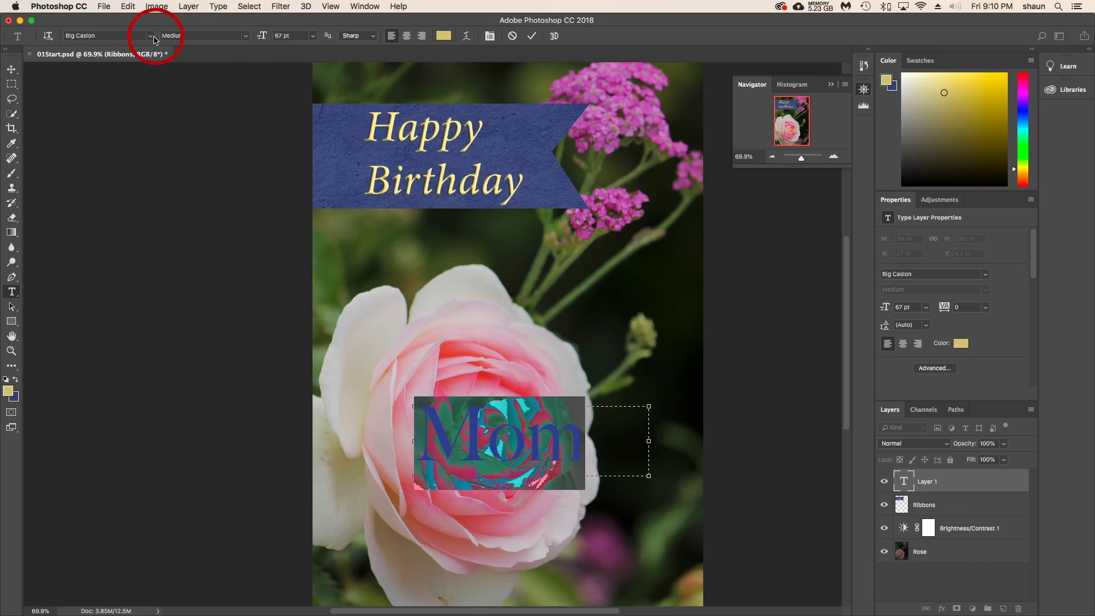
Change the "Mom" text to Adobe Caslon Pro Italic and set its size to 51 pt
click(151, 36)
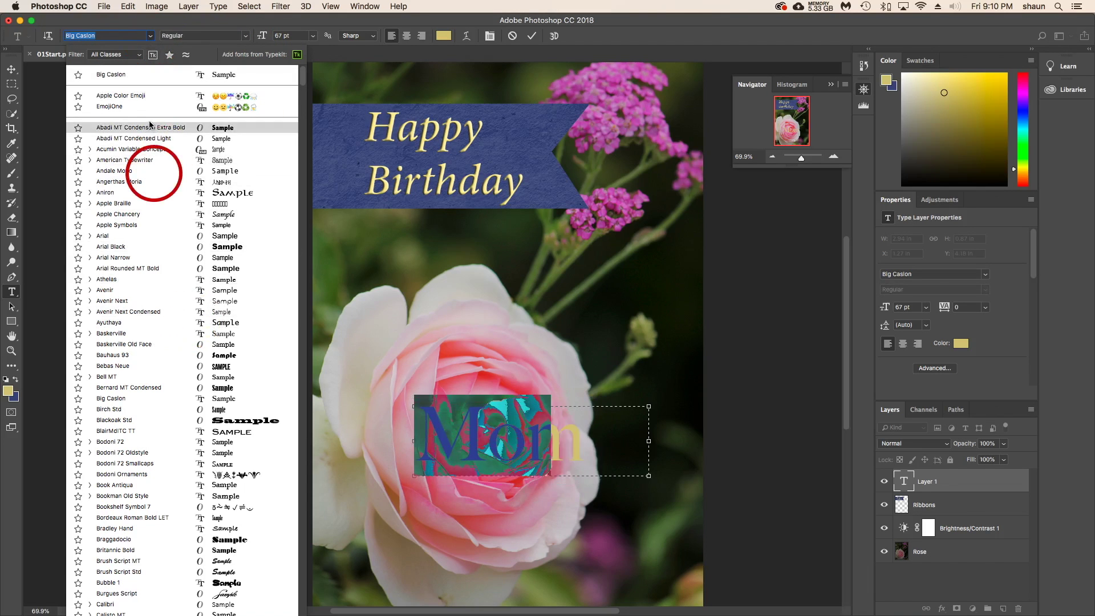
scroll(201, 245, down, 20)
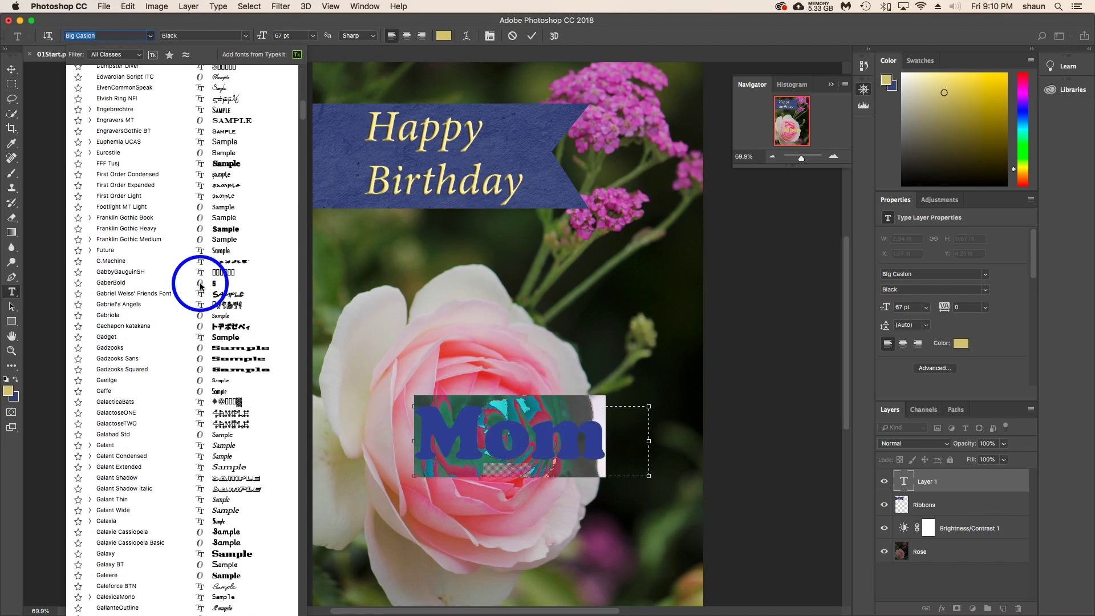
text(cas)
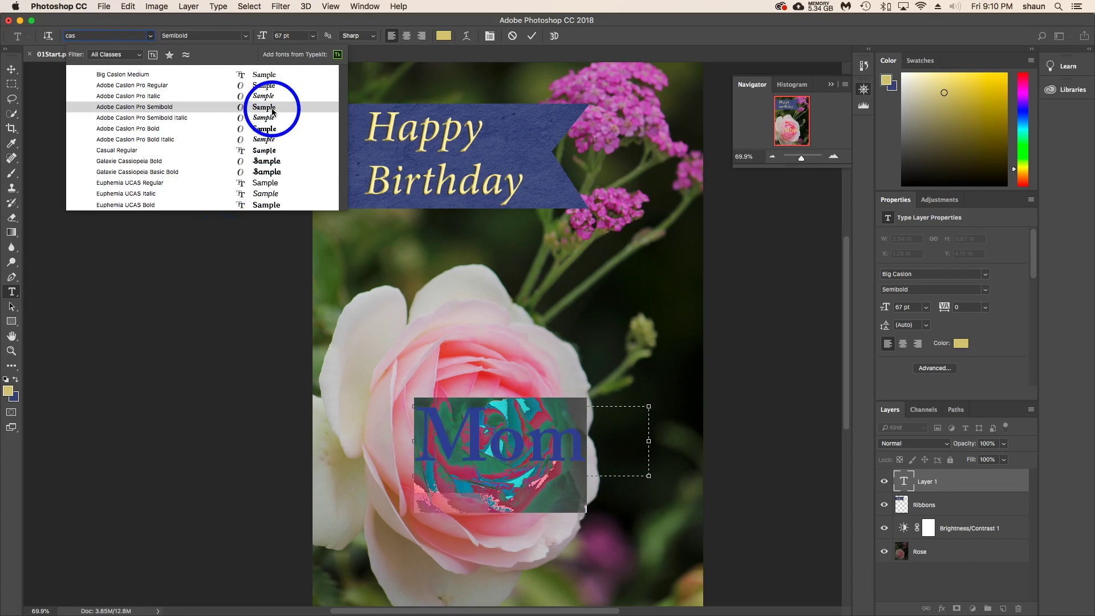
click(271, 100)
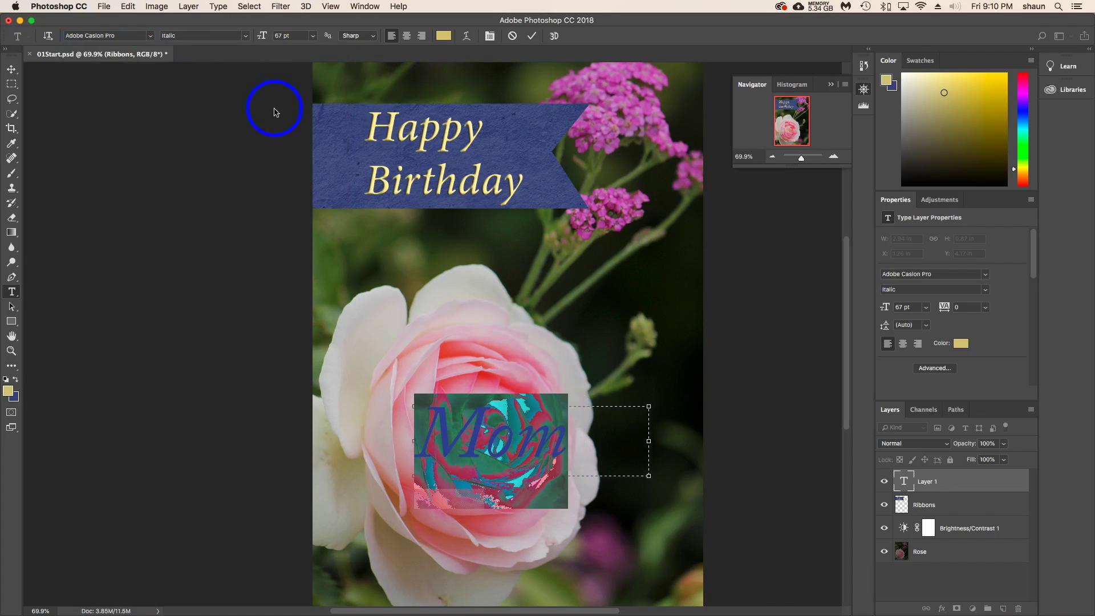
scroll(274, 112, left, 3)
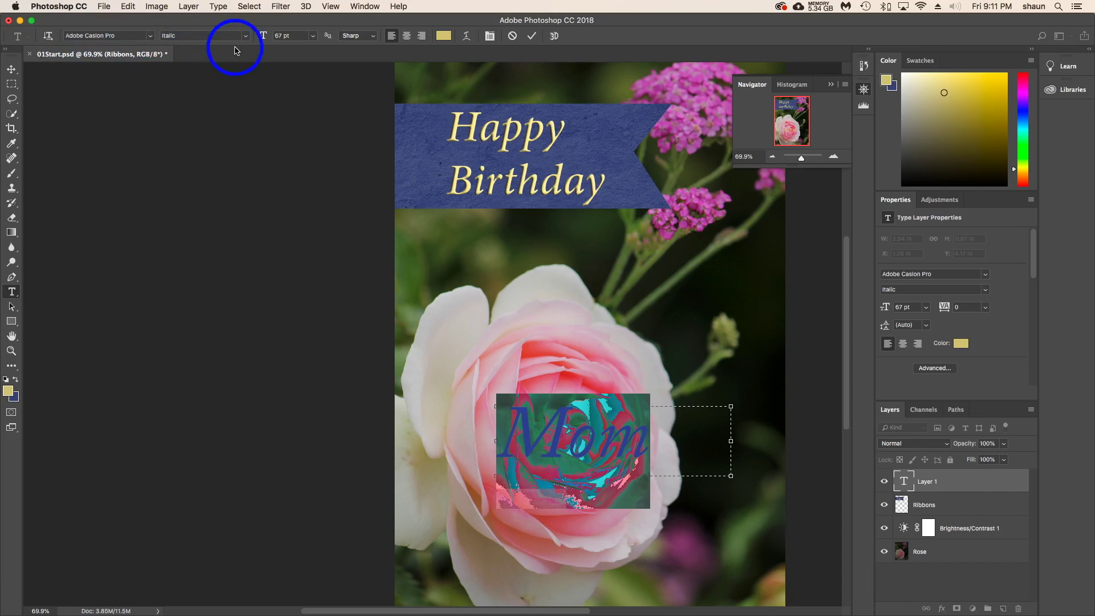
drag(261, 36, 253, 37)
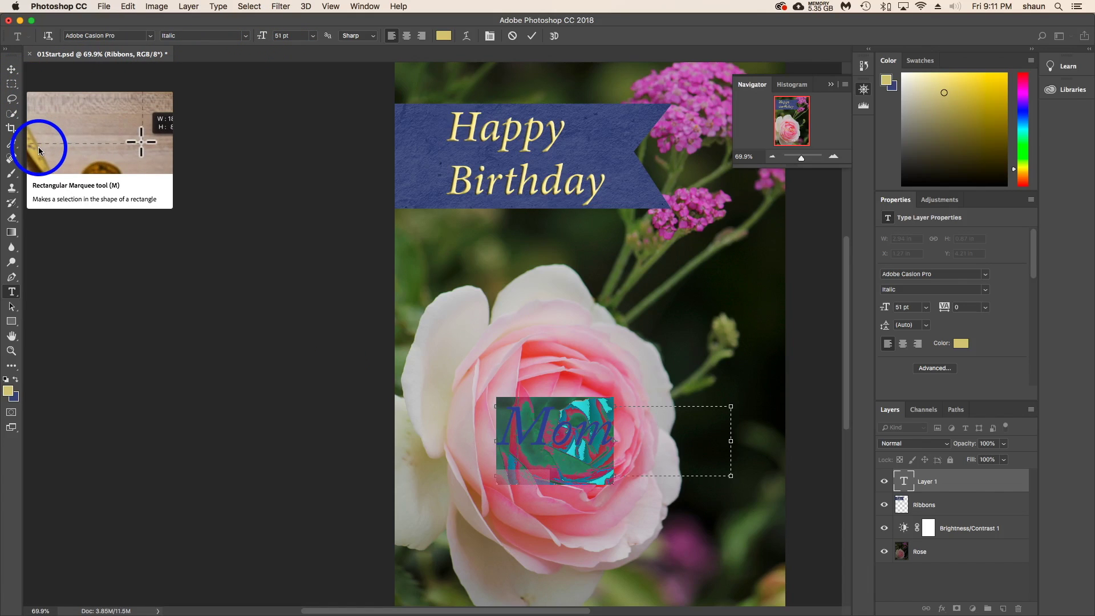
Commit the "Mom" text, reselect the word and bring up the colour swatches
click(531, 36)
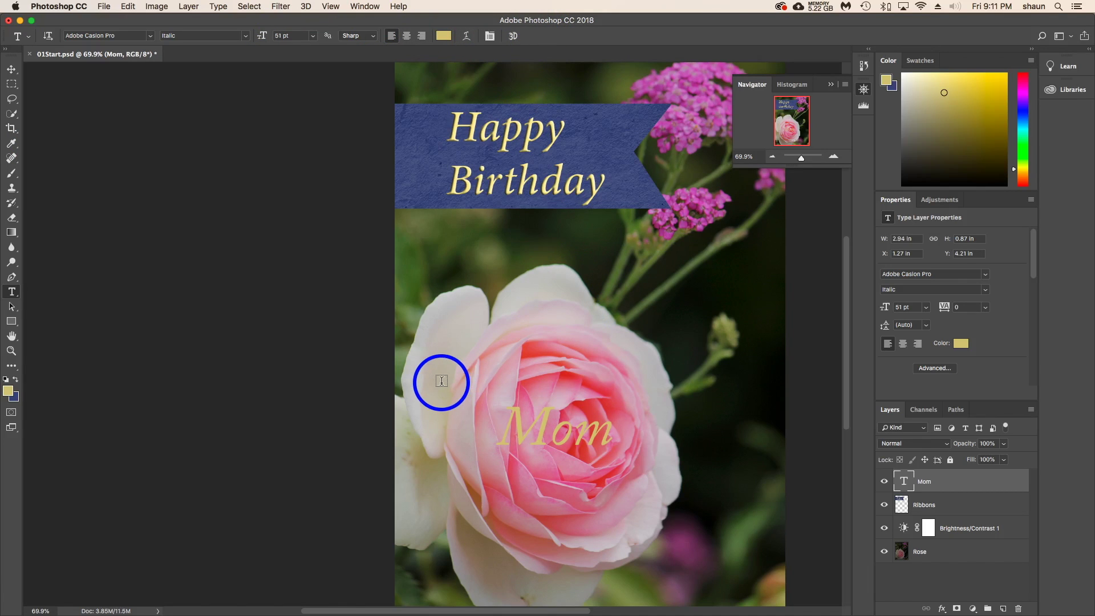
double_click(506, 420)
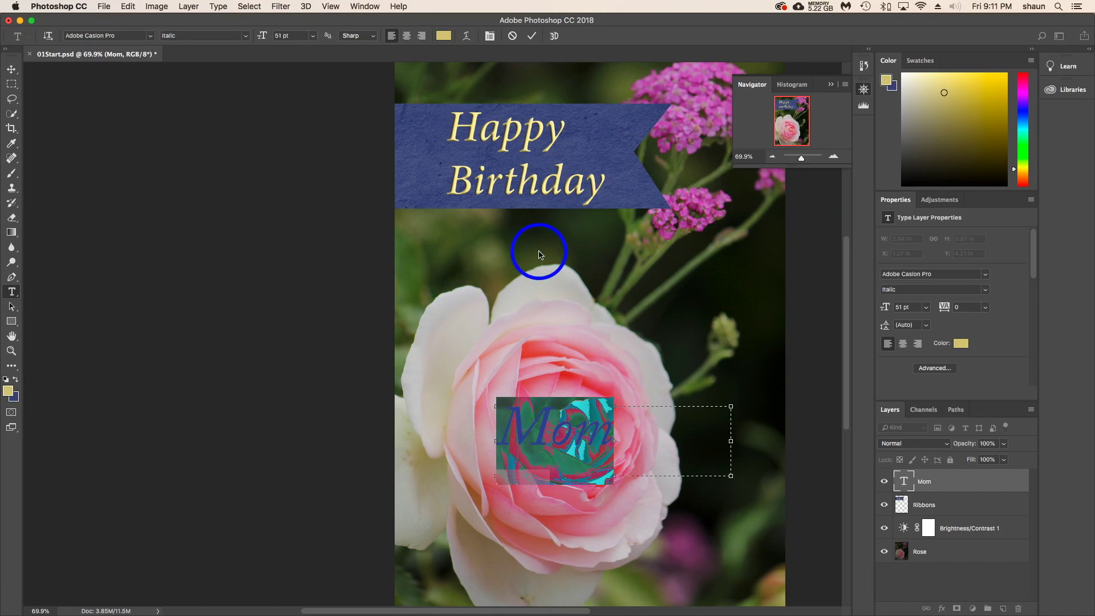
click(919, 60)
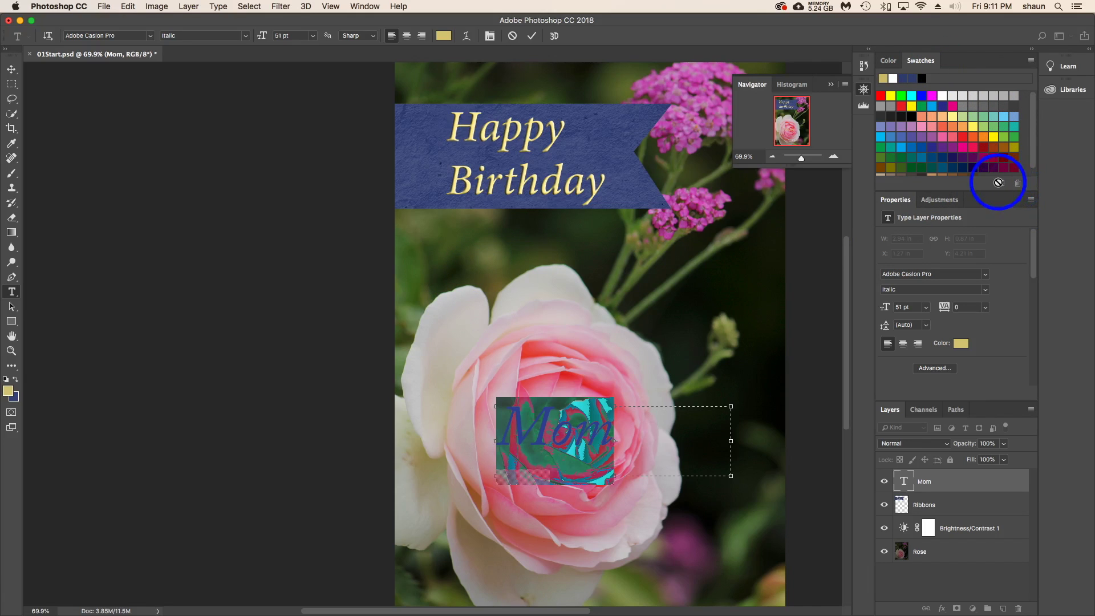
click(1030, 60)
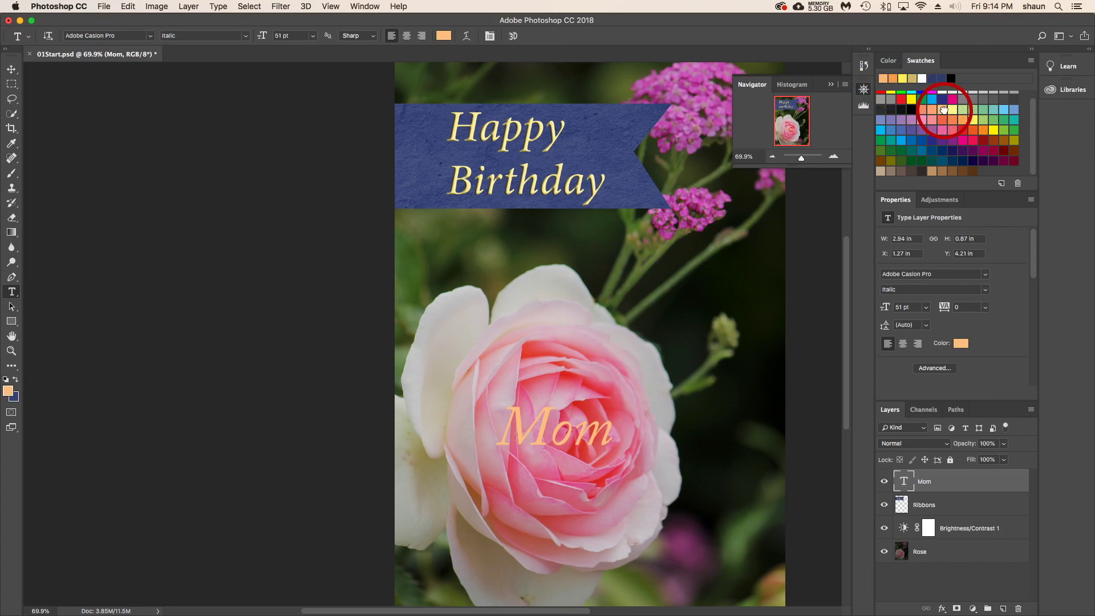
Recolour the "Mom" text with a light orange swatch and commit the change
double_click(947, 108)
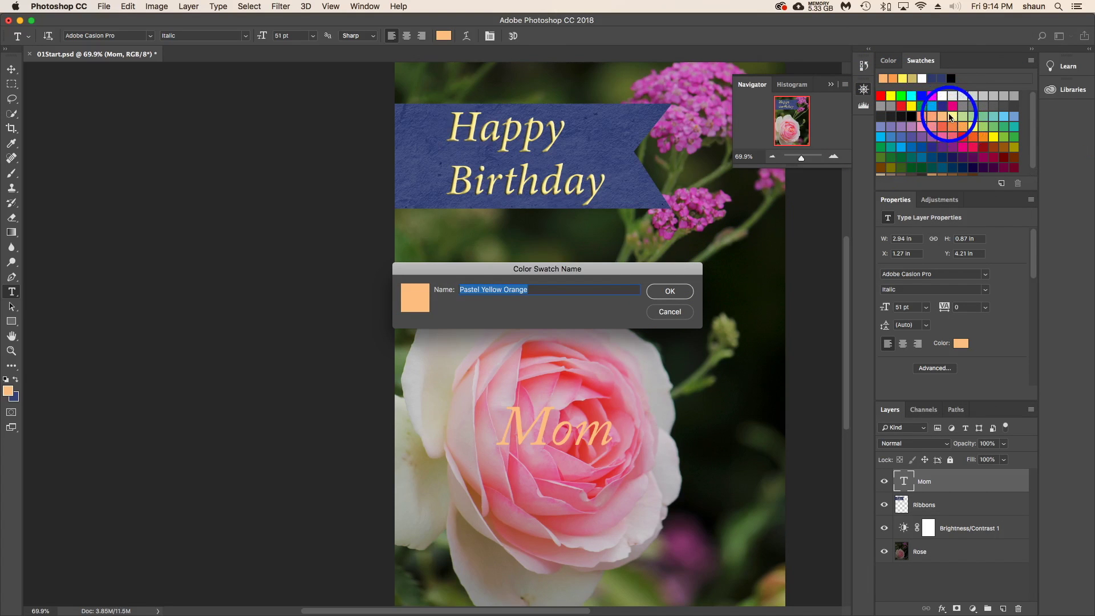
key(Escape)
double_click(957, 118)
key(Escape)
double_click(947, 119)
key(Escape)
scroll(965, 120, down, 1)
double_click(542, 447)
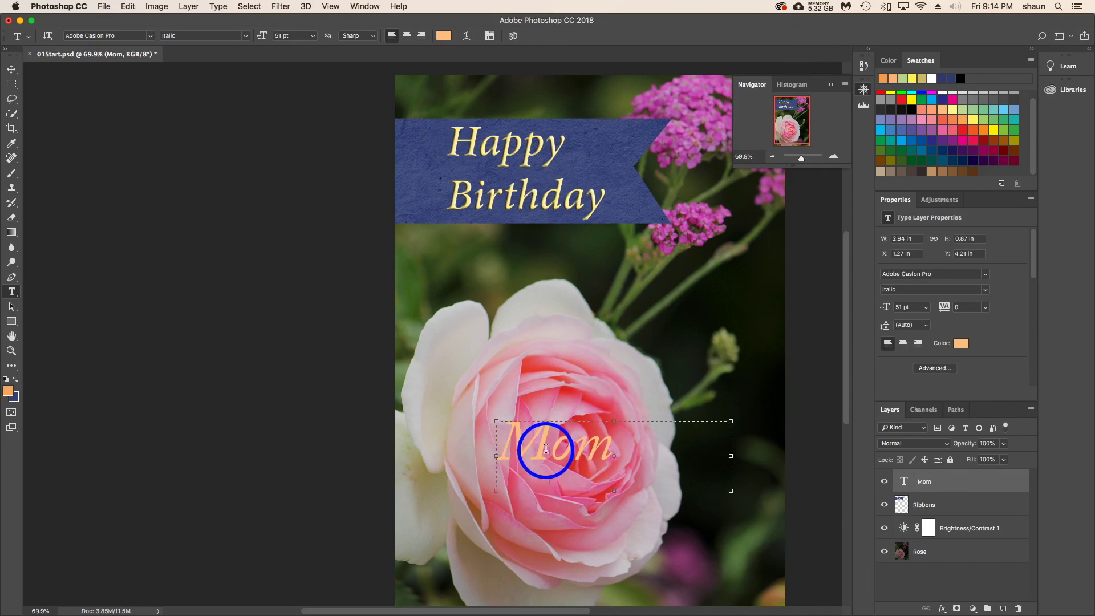
click(531, 35)
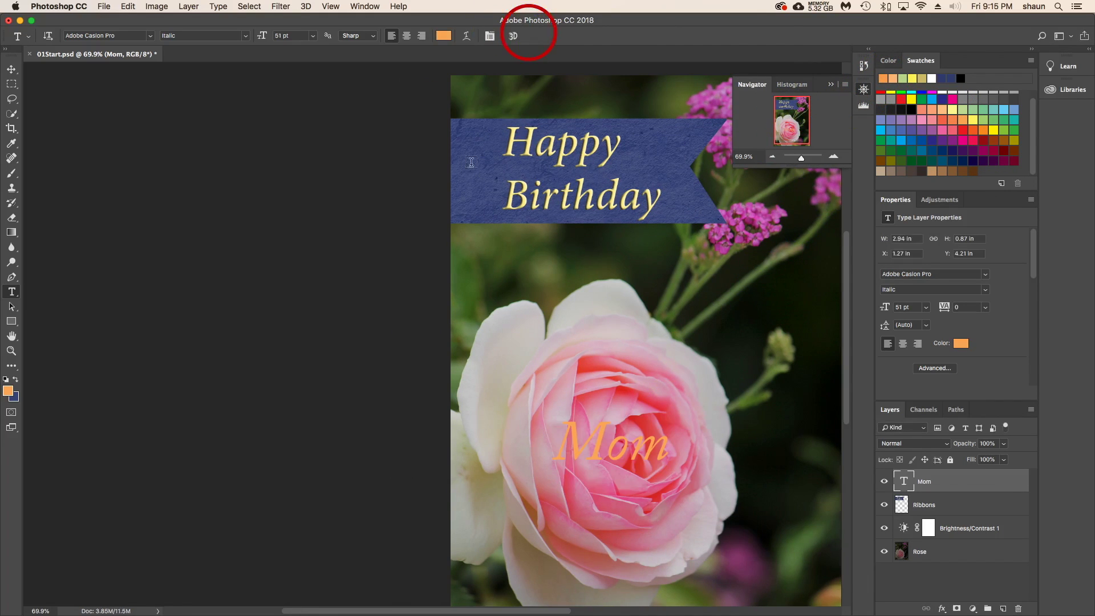
Move the "Mom" text to the card's lower-right area and draw a rectangular selection around it extending to the right edge
click(12, 69)
drag(469, 450, 564, 518)
scroll(565, 518, right, 3)
click(12, 84)
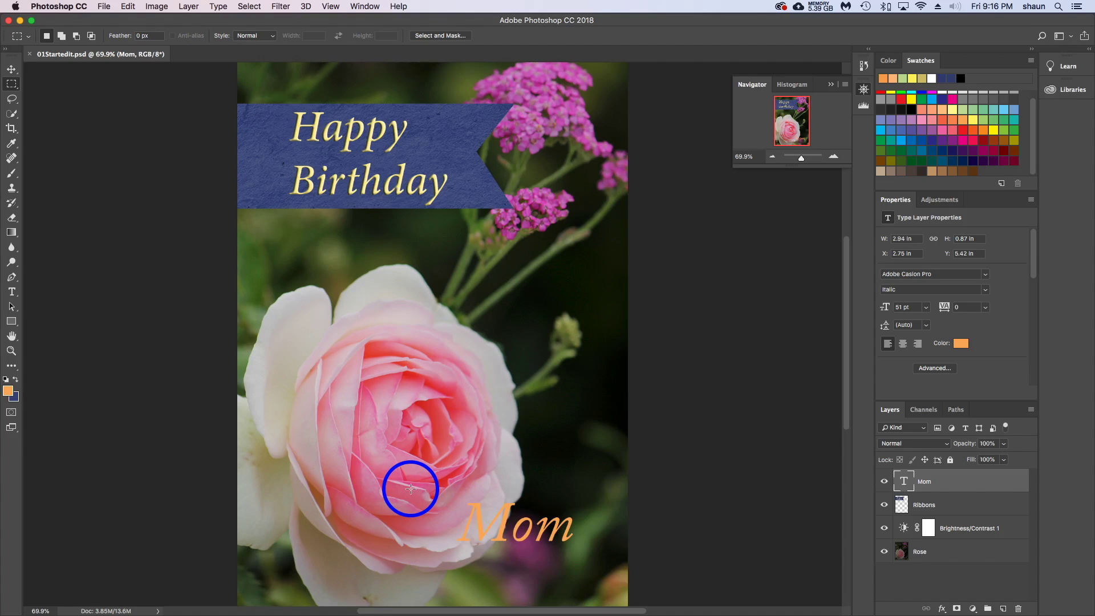
mouse_move(410, 489)
mouse_down()
mouse_move(518, 580)
mouse_move(643, 579)
mouse_up()
Examine the size, hardness and preset options of the Brush and Clone Stamp tools
click(13, 177)
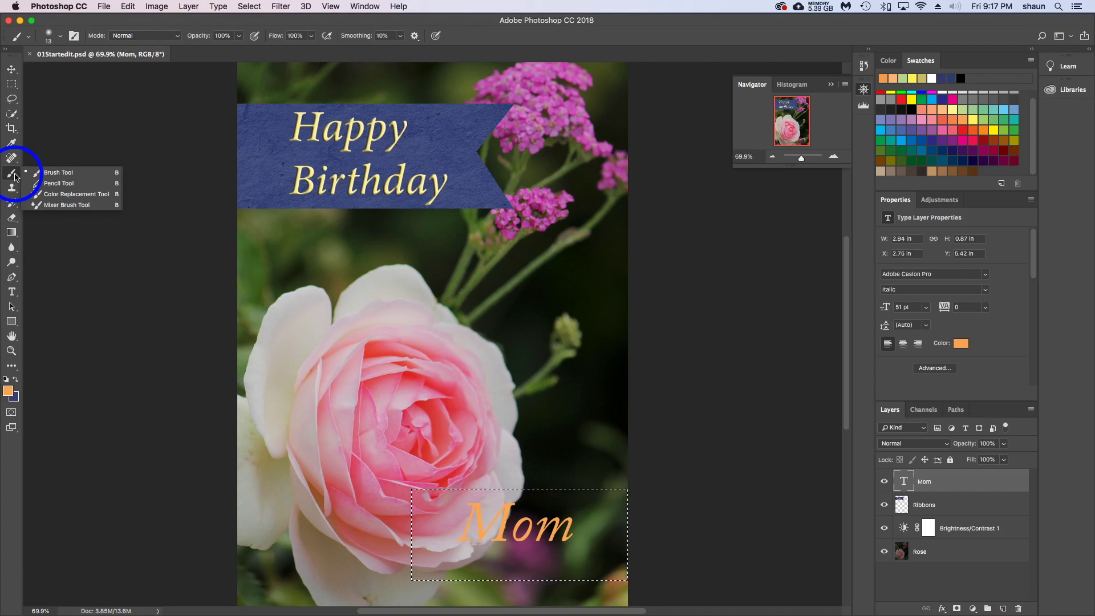
right_click(373, 227)
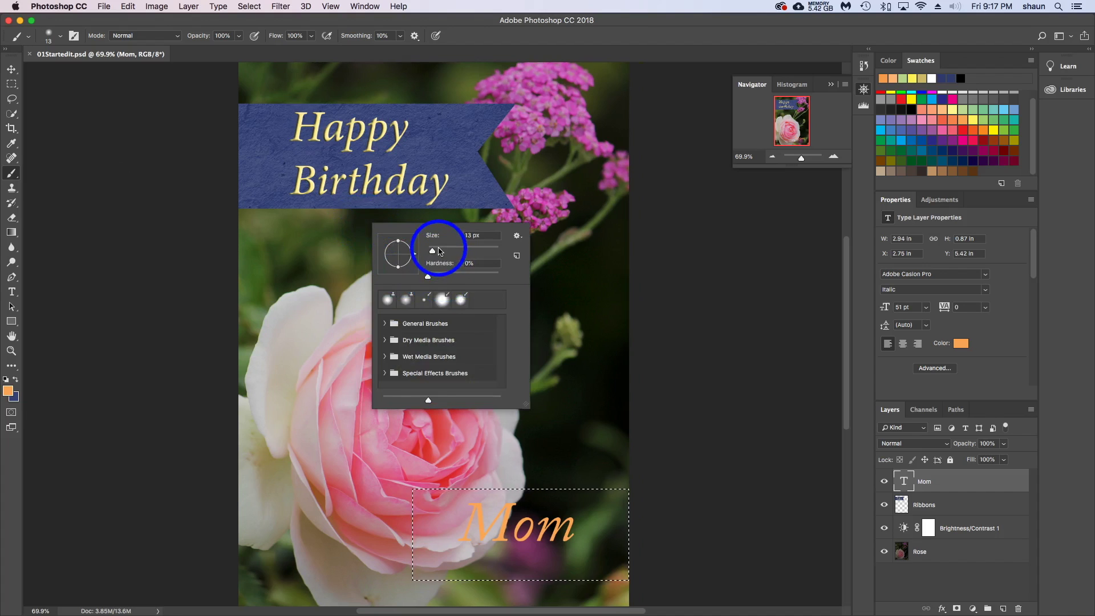
click(386, 299)
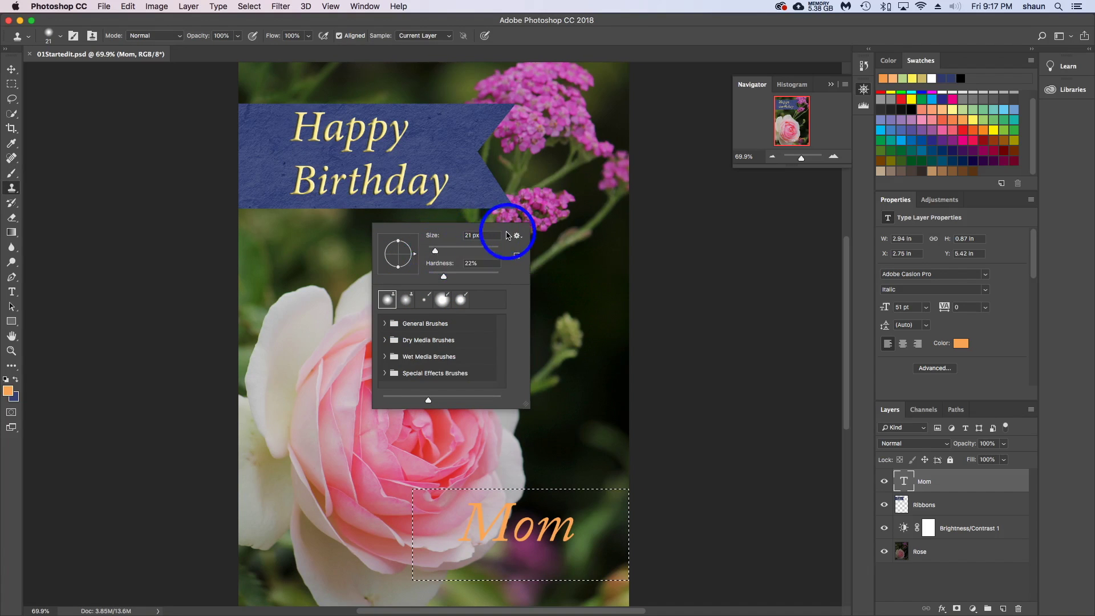
key(Return)
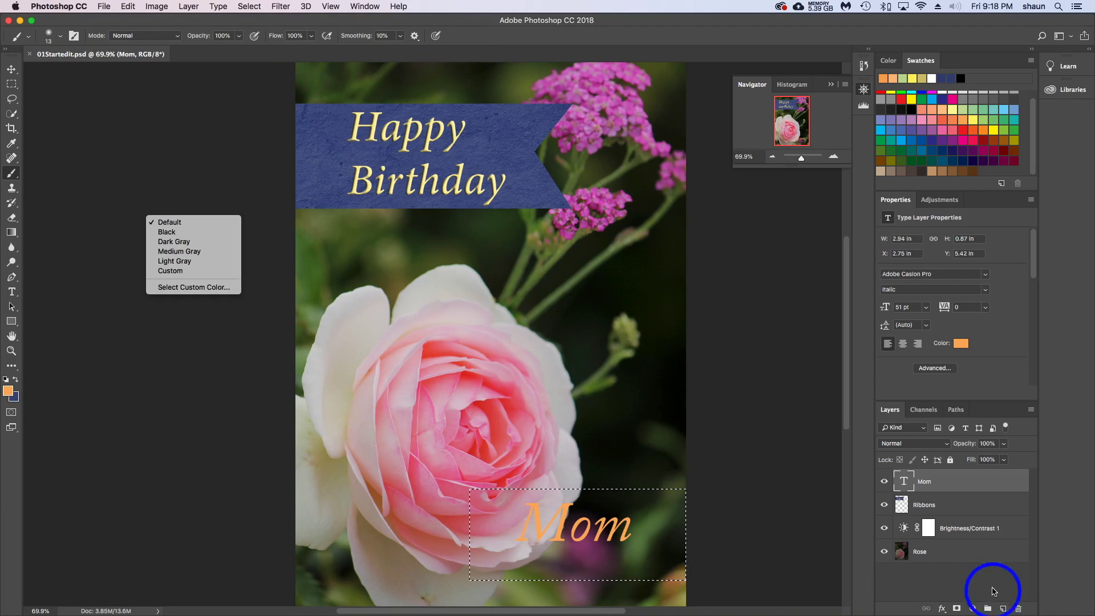
Make the Ribbons layer active and set the Brush tool's size to 65 px
click(954, 505)
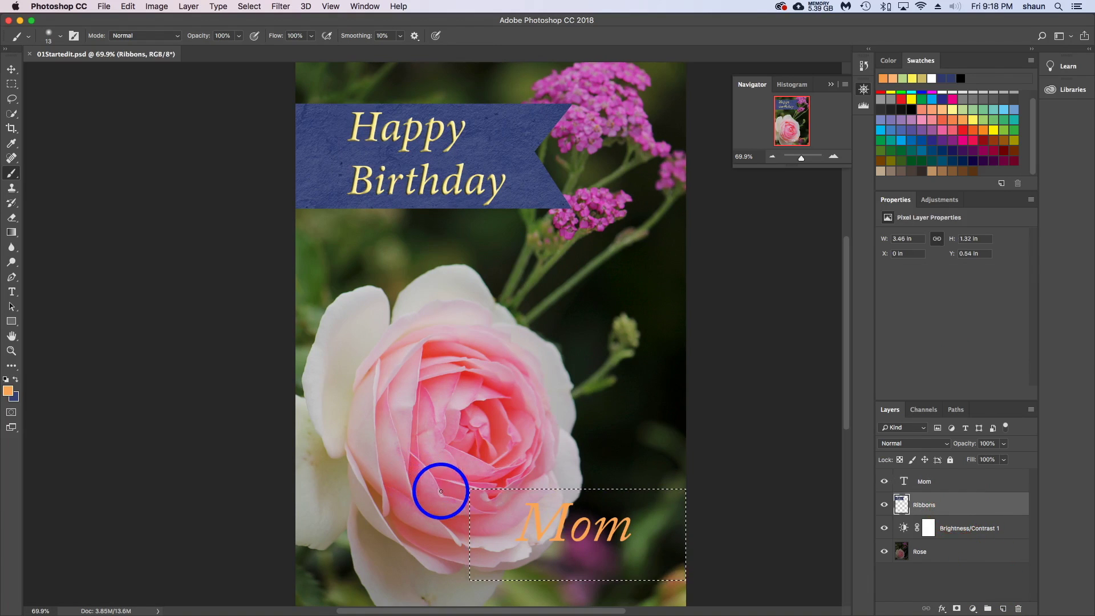
key(s)
key(b)
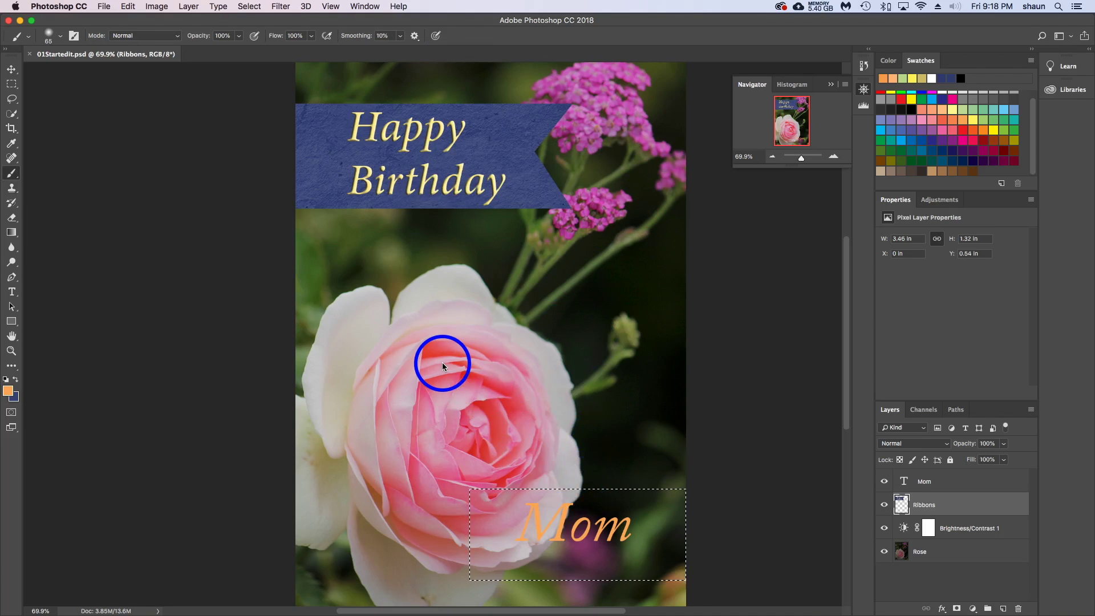
right_click(439, 362)
click(641, 546)
scroll(642, 546, right, 2)
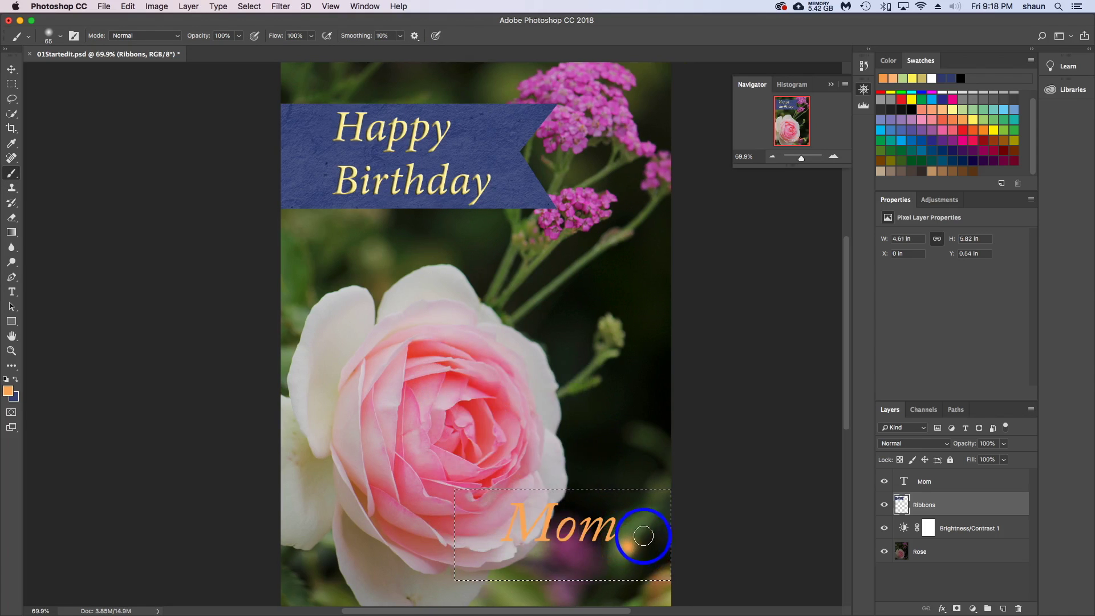
key(super+z)
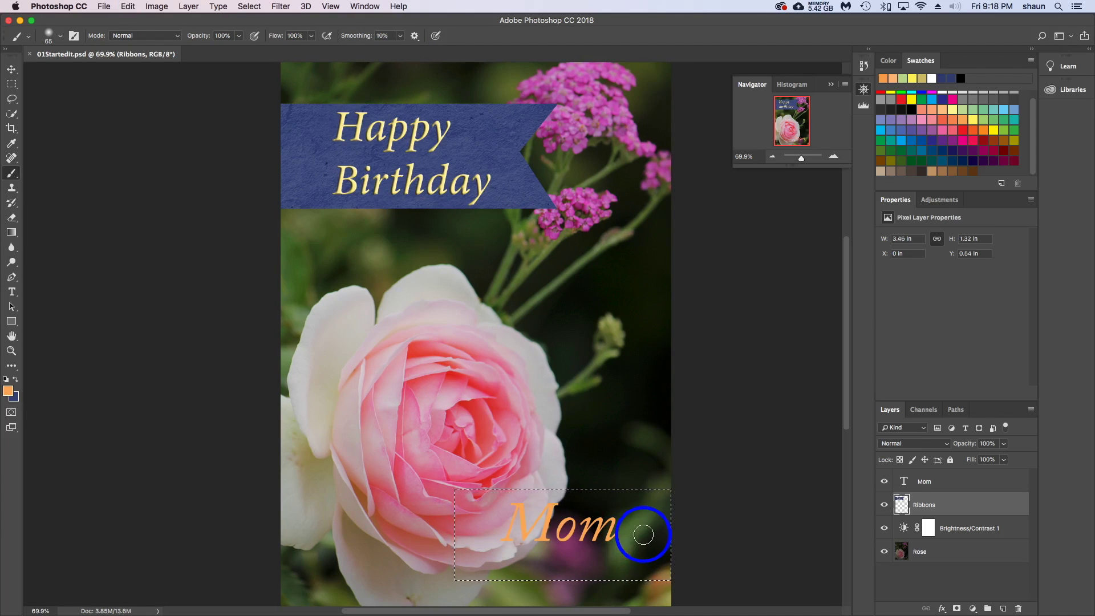
Swap to the banner blue as foreground colour, paint the whole selection behind "Mom" on the Ribbons layer and deselect
key(x)
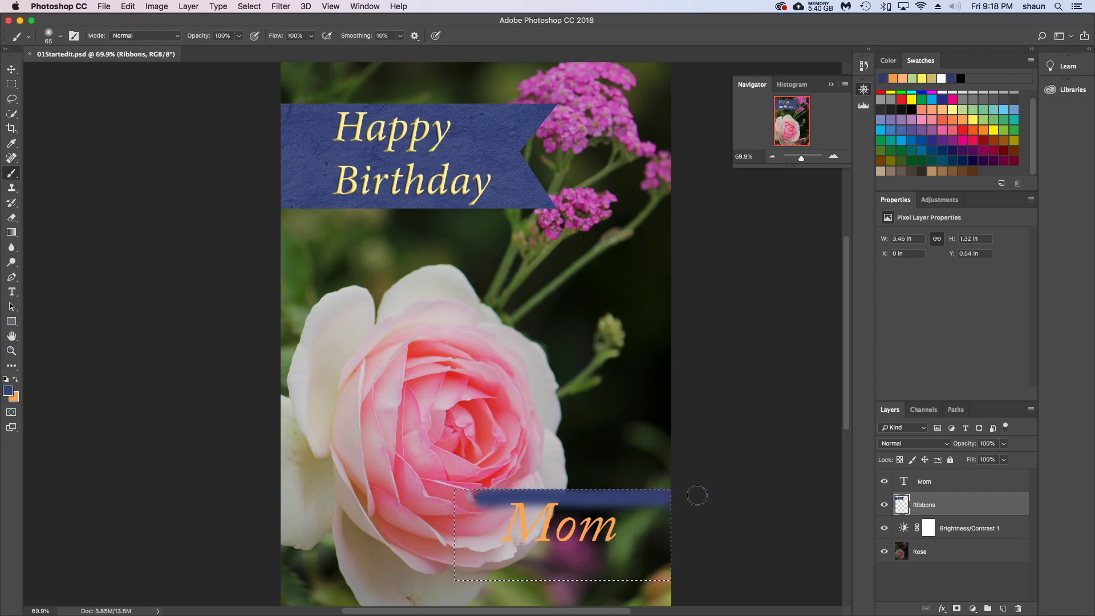
drag(474, 529, 661, 540)
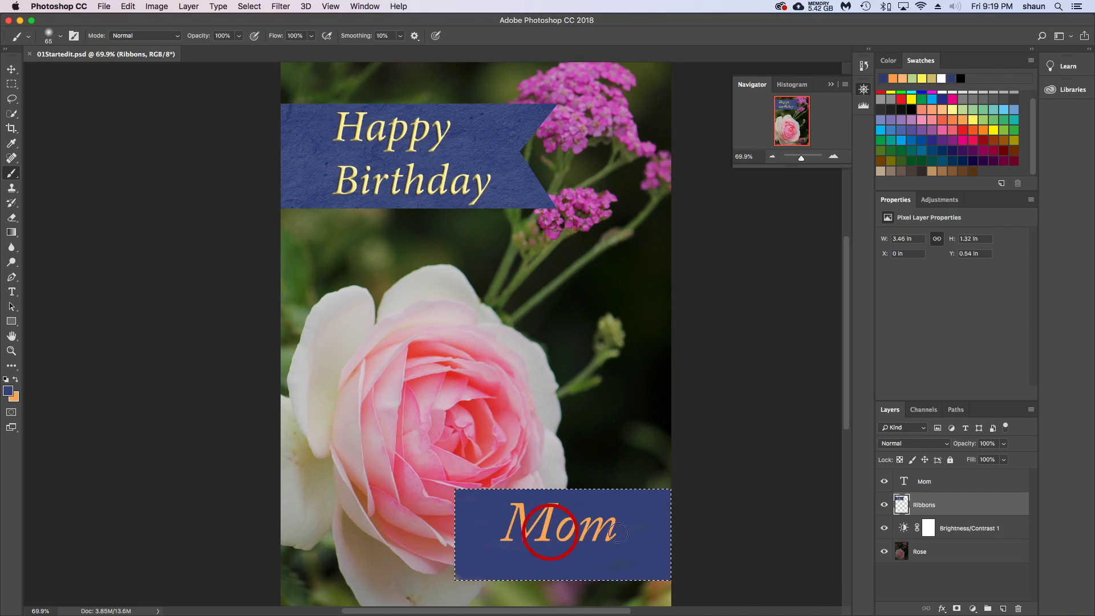
key(cmd+d)
Cut a V-shaped notch into the left end of the blue "Mom" banner by deleting a Polygonal Lasso selection
click(13, 100)
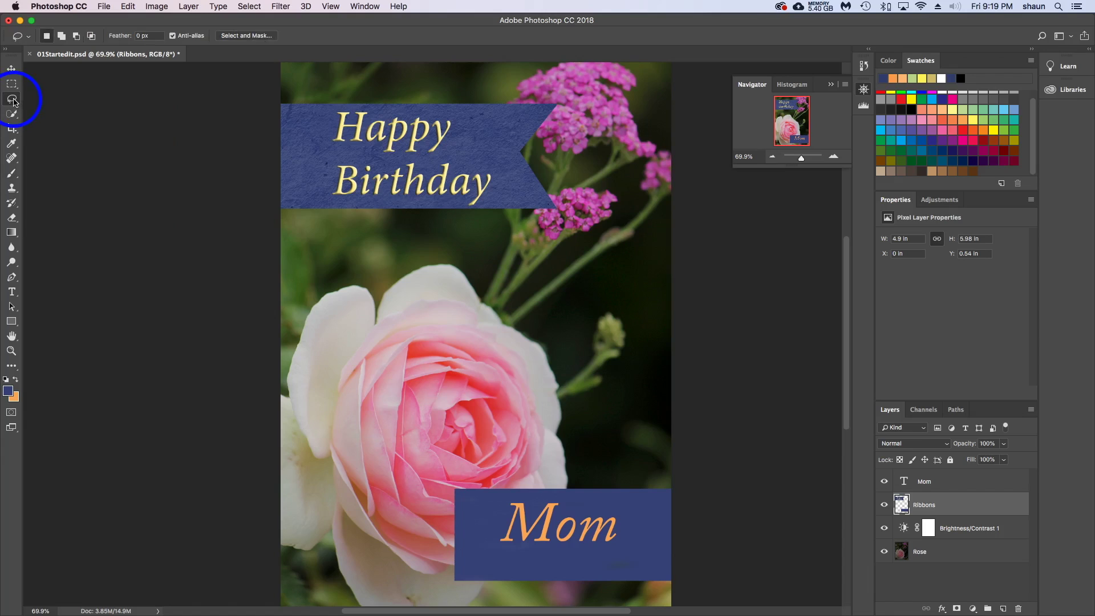
alt+click(14, 101)
click(12, 98)
click(59, 109)
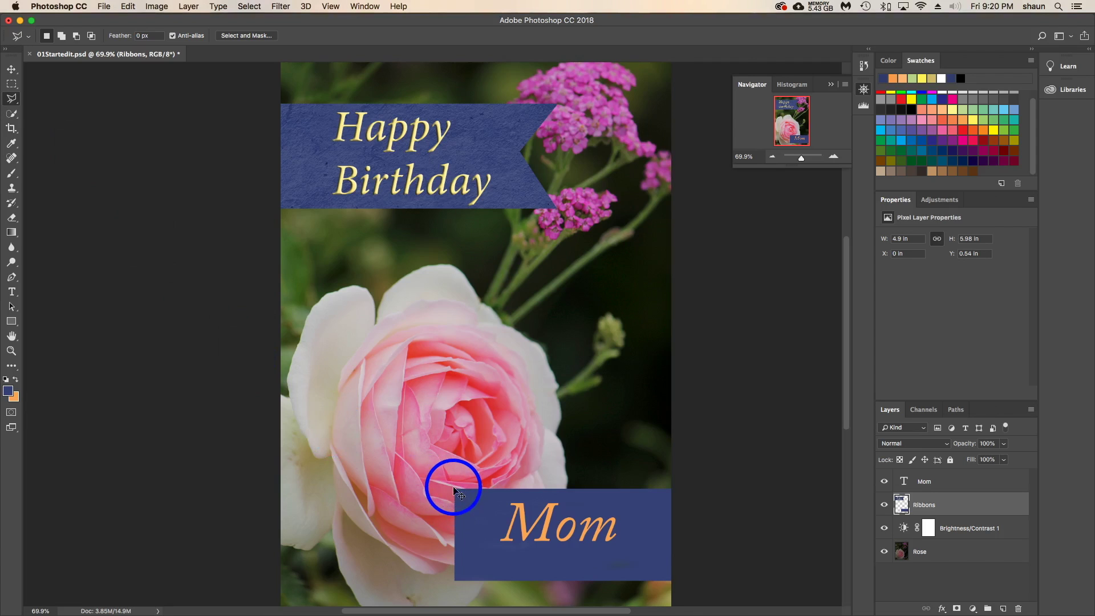
scroll(453, 486, up, 5)
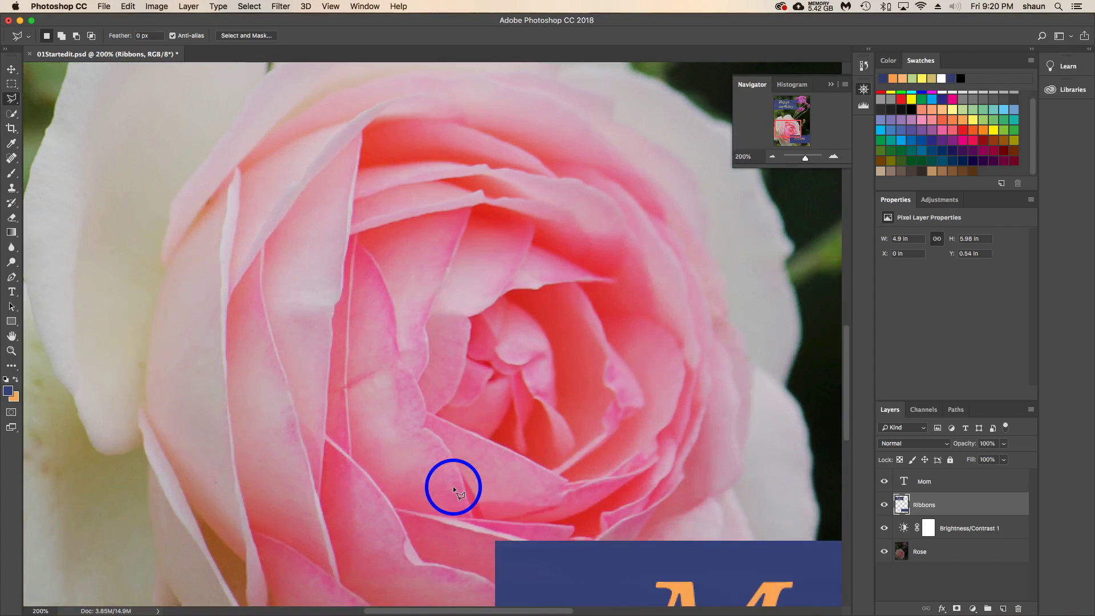
scroll(452, 485, down, 3)
click(471, 422)
click(495, 434)
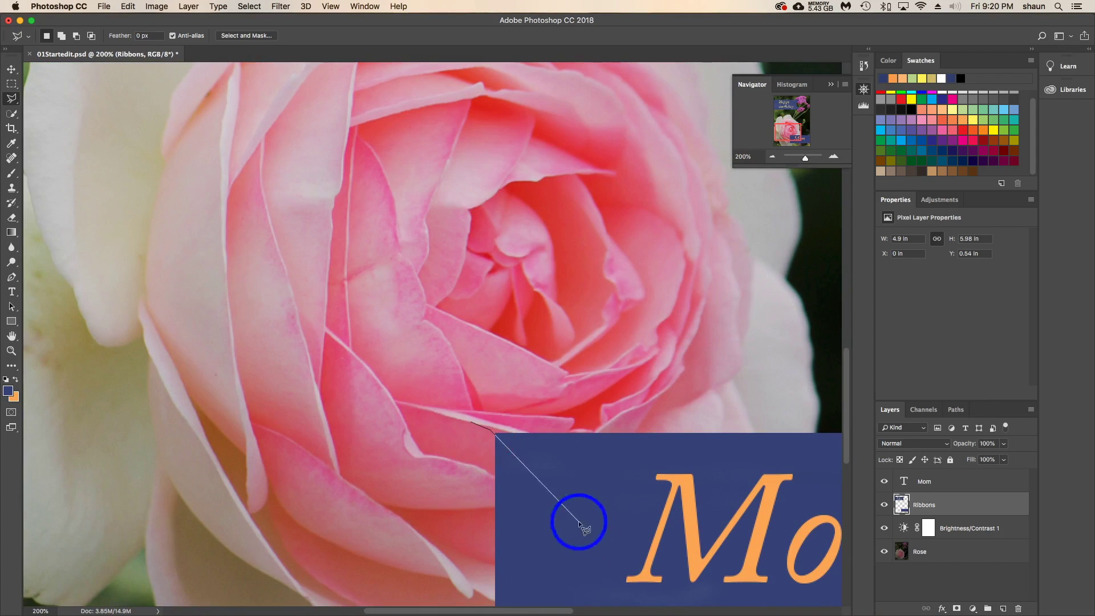
scroll(579, 521, down, 4)
click(576, 432)
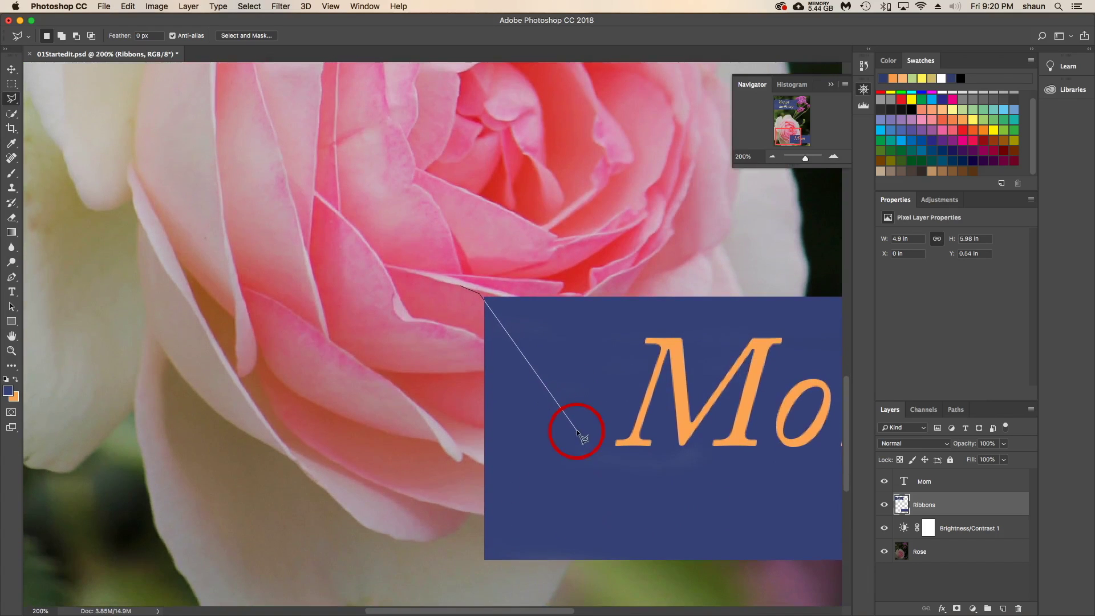
click(466, 585)
double_click(333, 402)
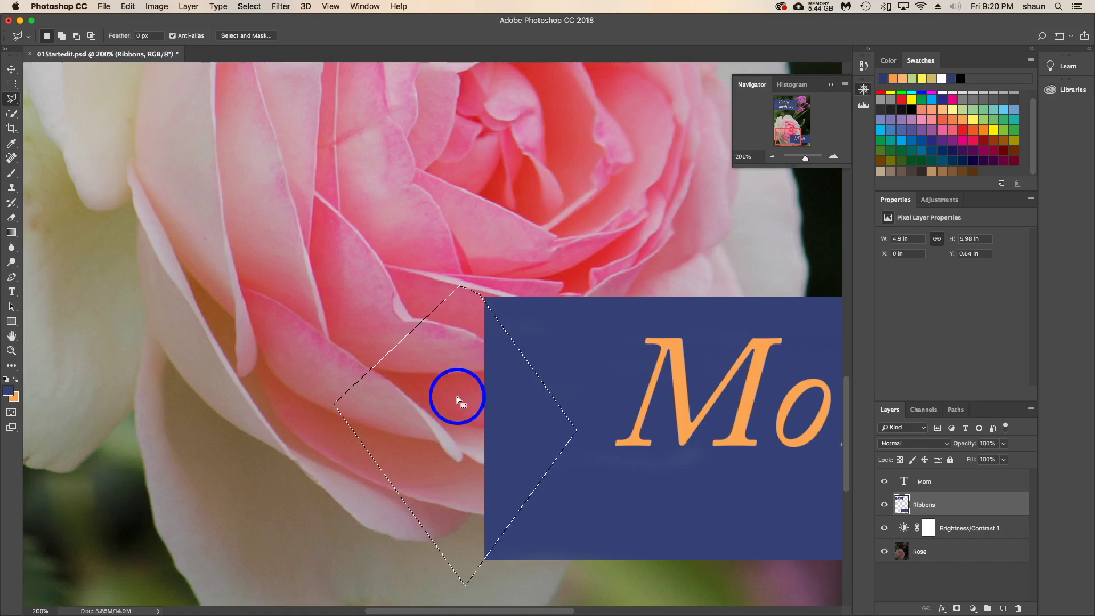
key(Delete)
key(super+minus)
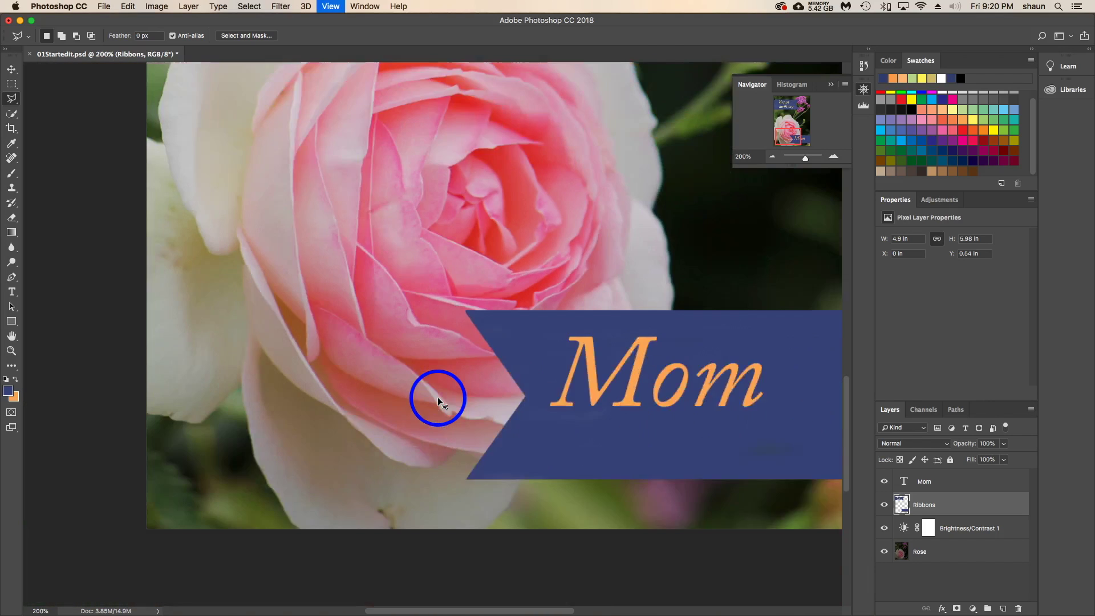